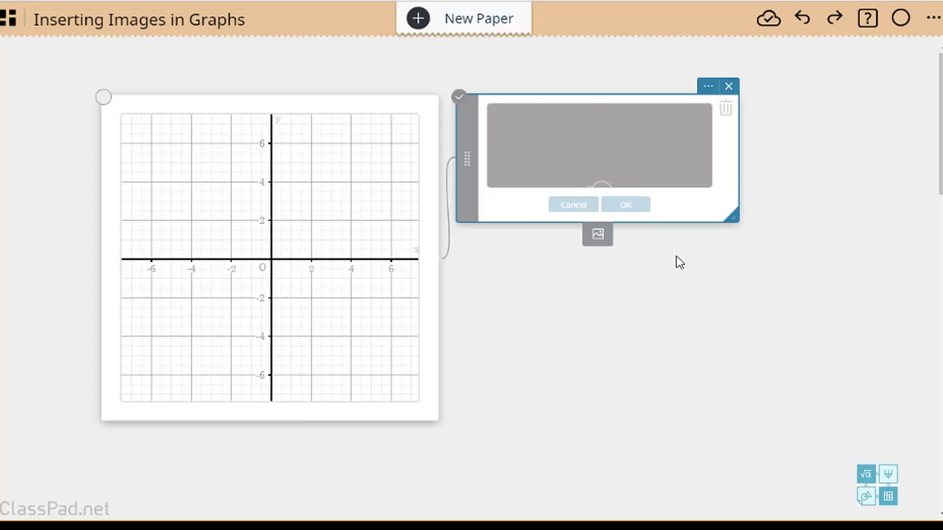
Step: Insert the images.png picture into the graph and set its position to Front
click(625, 159)
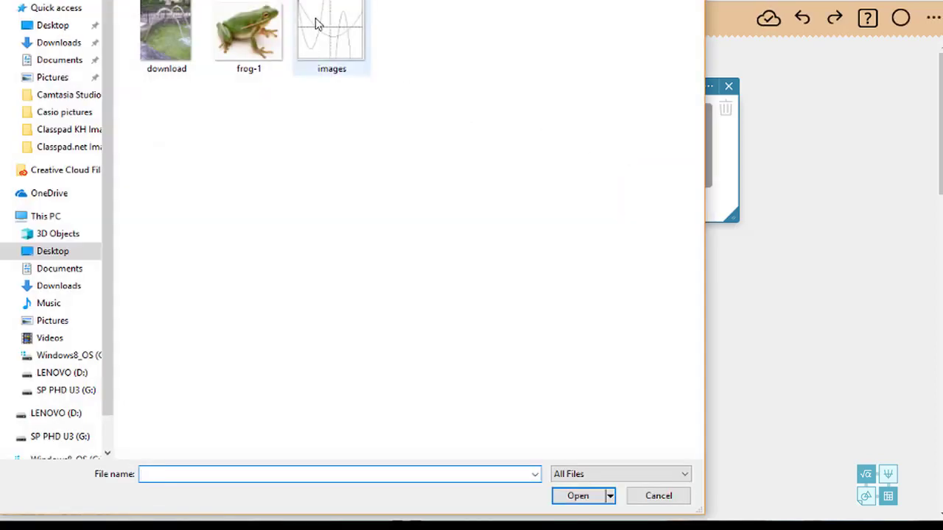
double_click(315, 20)
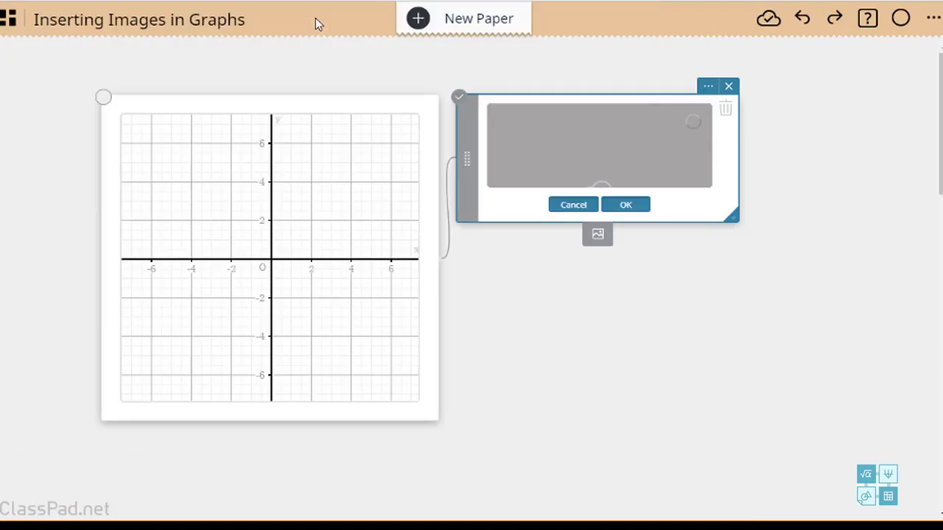
click(638, 207)
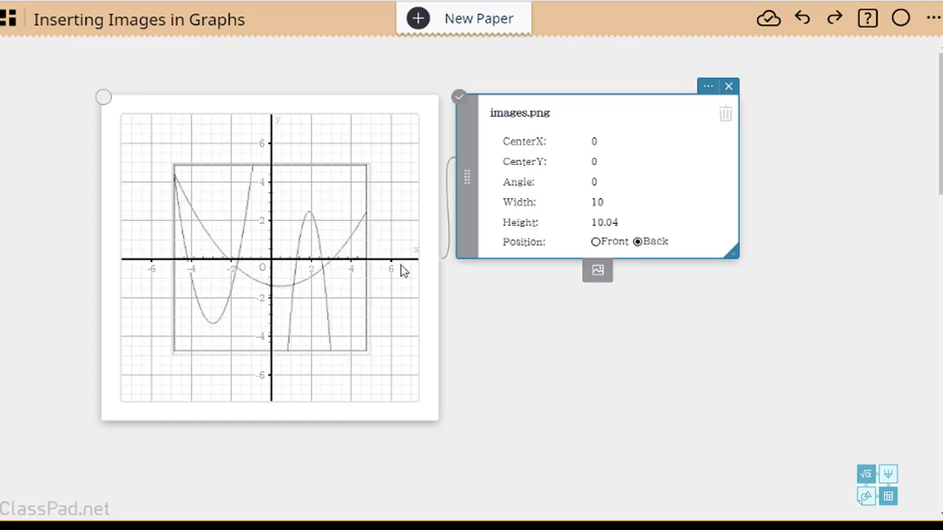
click(595, 242)
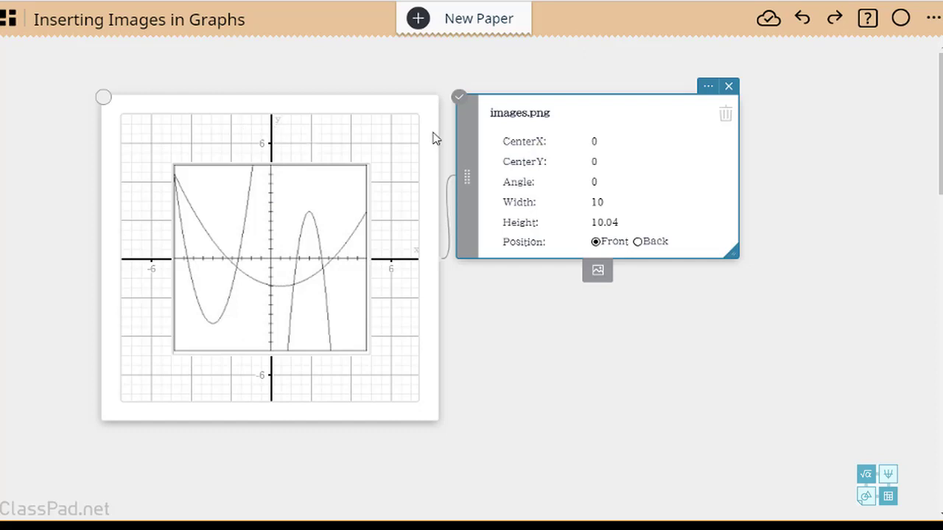
Step: Hide the grid, axes and labels of the graph that holds images.png
click(408, 162)
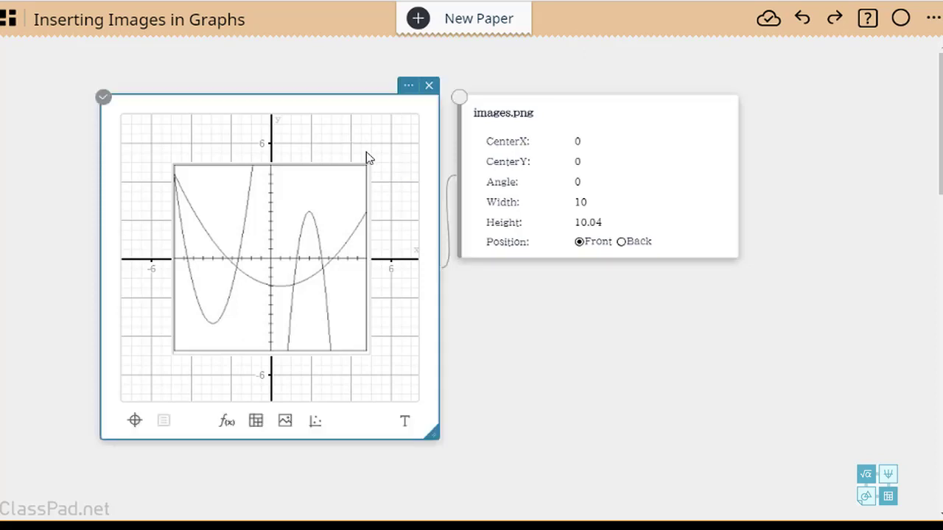
click(407, 87)
click(494, 144)
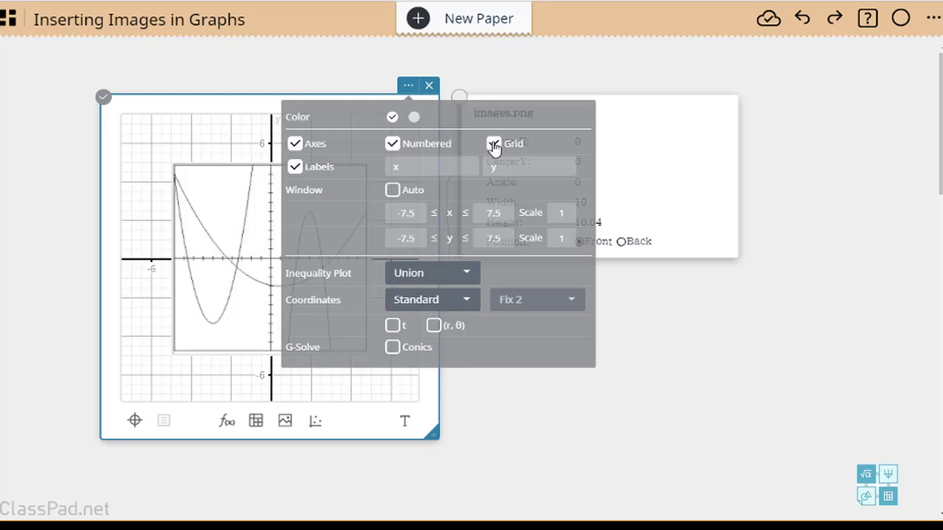
click(296, 144)
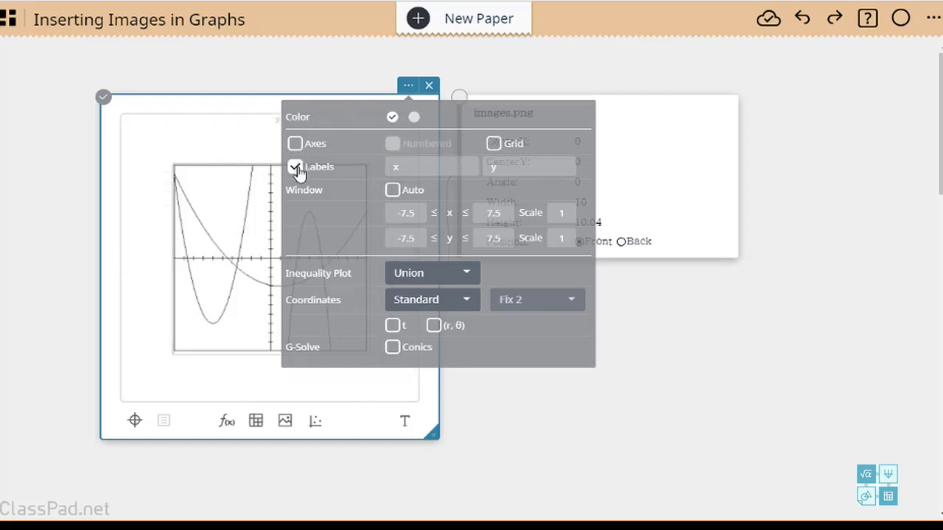
click(295, 167)
click(655, 395)
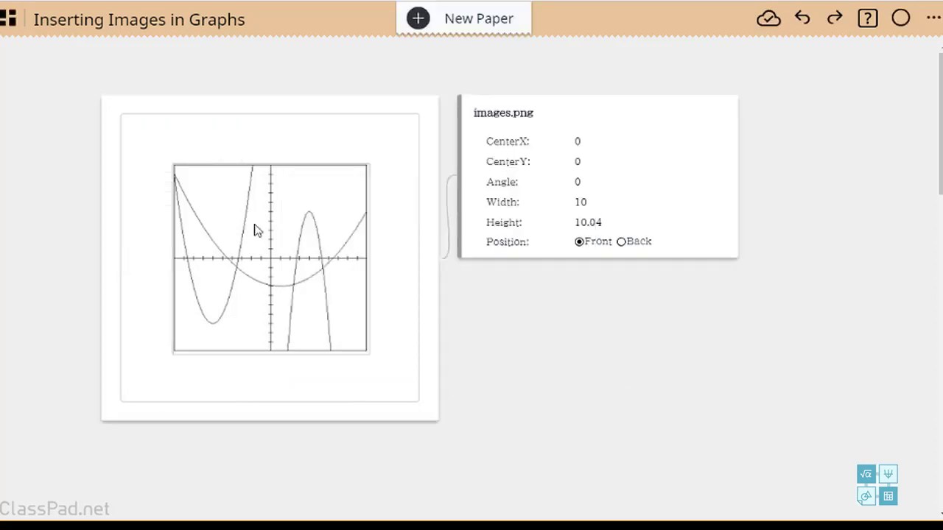
Step: Move the graph slightly up and left, zoom in on its picture and centre the picture within the frame
click(273, 253)
drag(267, 231, 237, 206)
scroll(249, 210, up, 2)
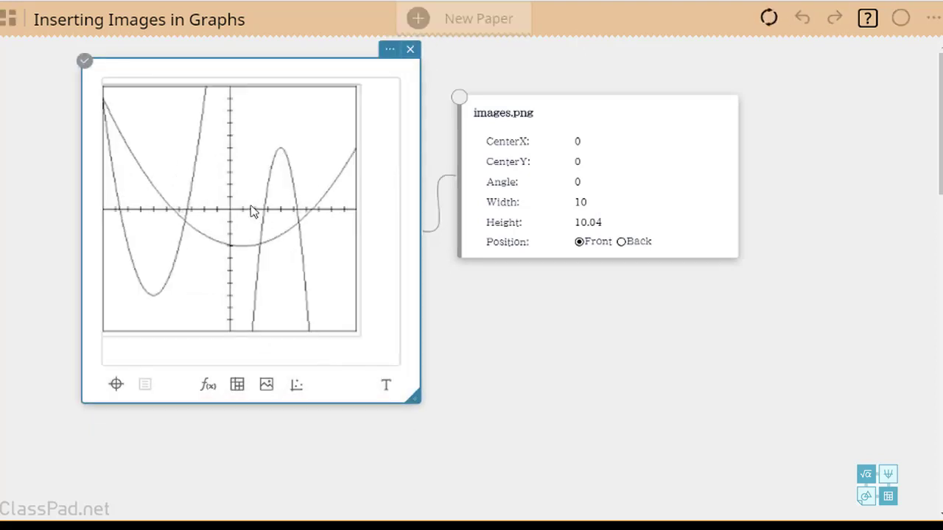
mouse_move(287, 228)
mouse_down()
mouse_move(299, 231)
mouse_move(272, 218)
mouse_up()
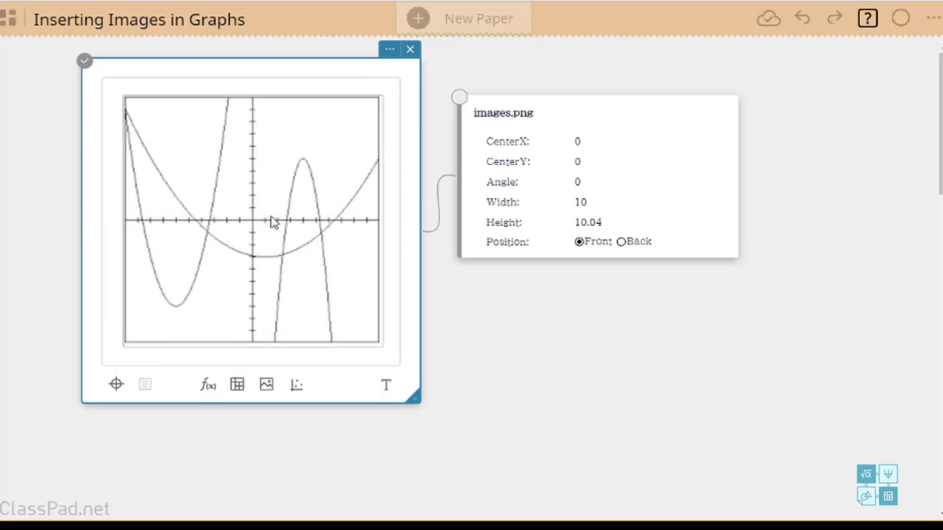
click(514, 332)
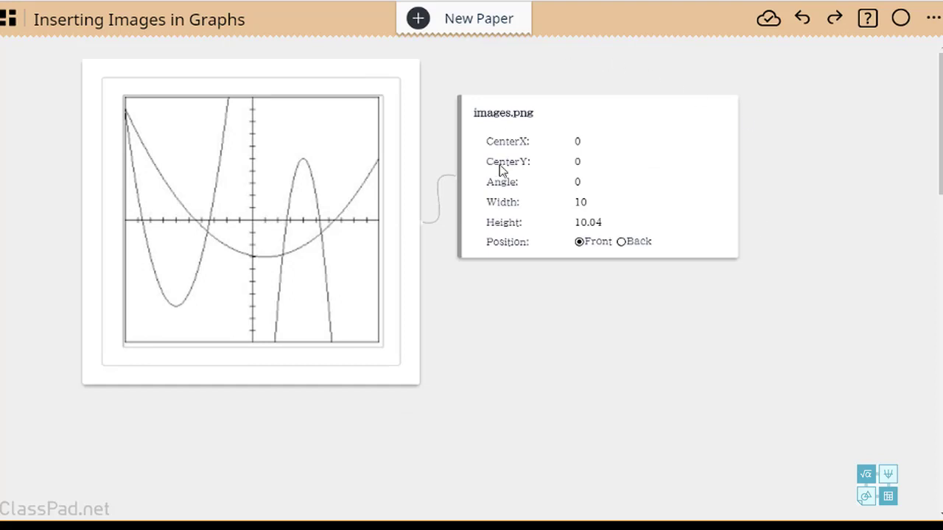
Step: Move the images.png properties note onto the graph and hide it behind the graph
click(636, 190)
drag(638, 204, 332, 148)
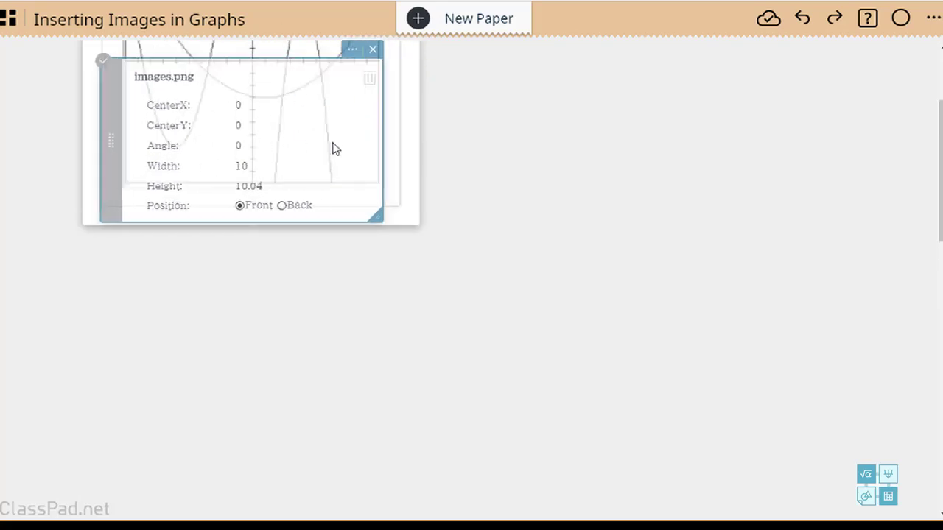
scroll(529, 187, up, 2)
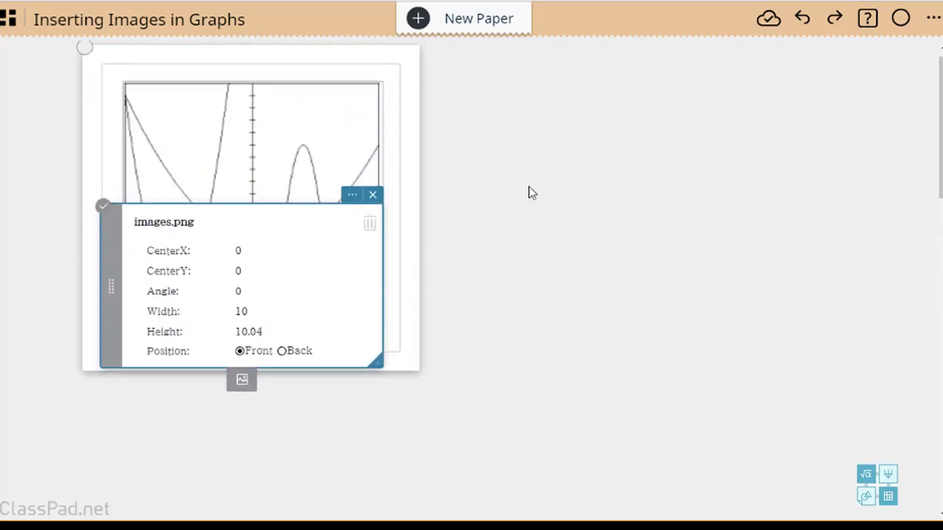
click(406, 137)
click(496, 286)
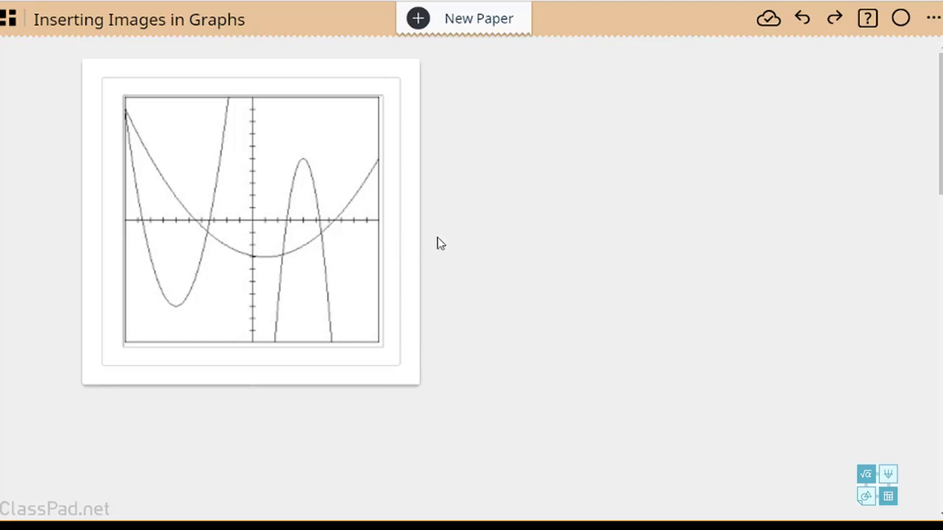
Step: Create a second graph and place it to the right of the first one, aligned with its upper edge
click(605, 149)
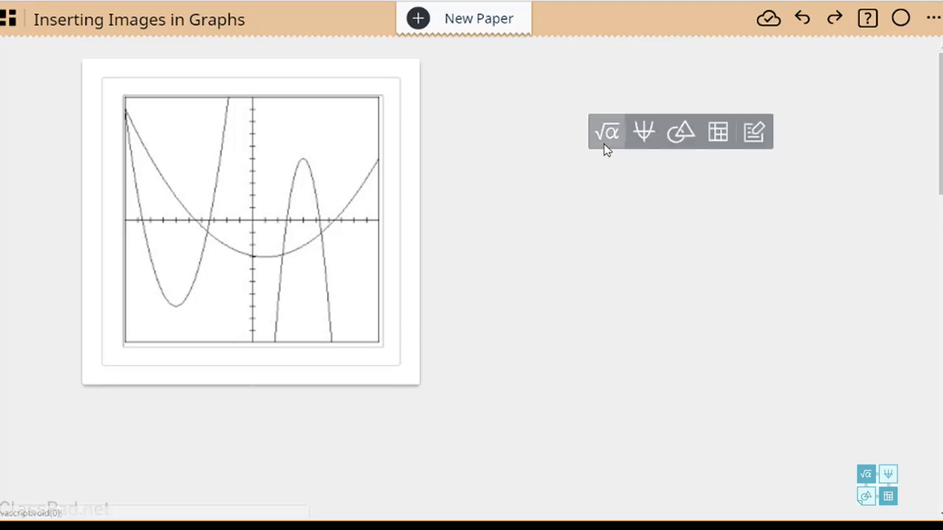
click(645, 141)
drag(718, 160, 648, 45)
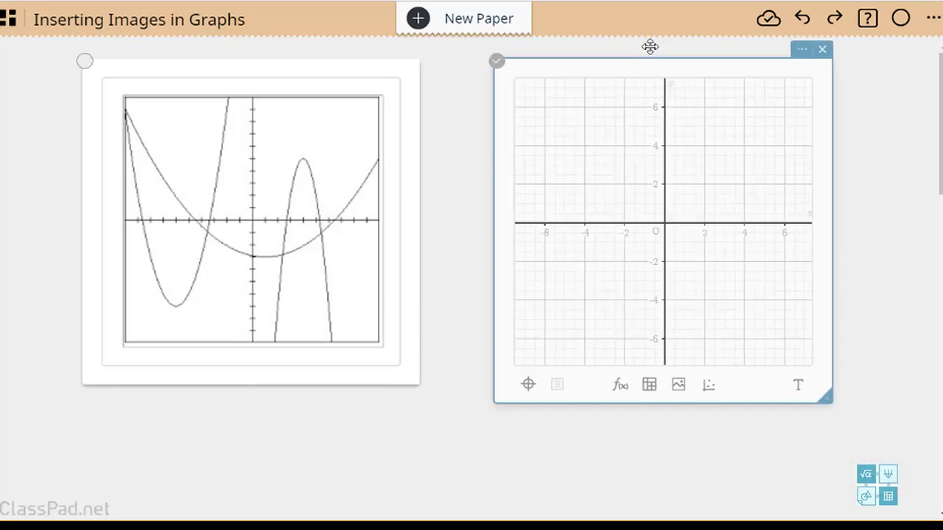
click(757, 306)
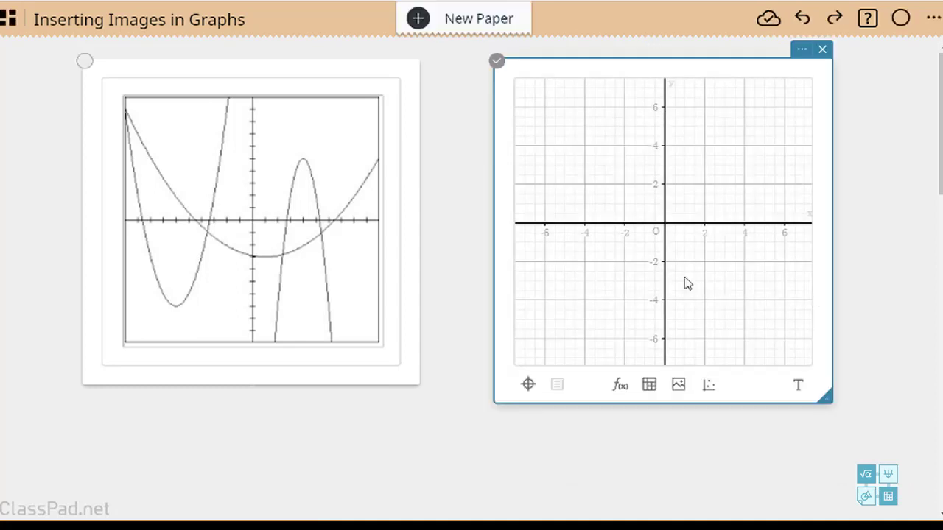
Step: Insert the download.jpg fountain picture into the new graph and move its properties note beside that graph
click(678, 386)
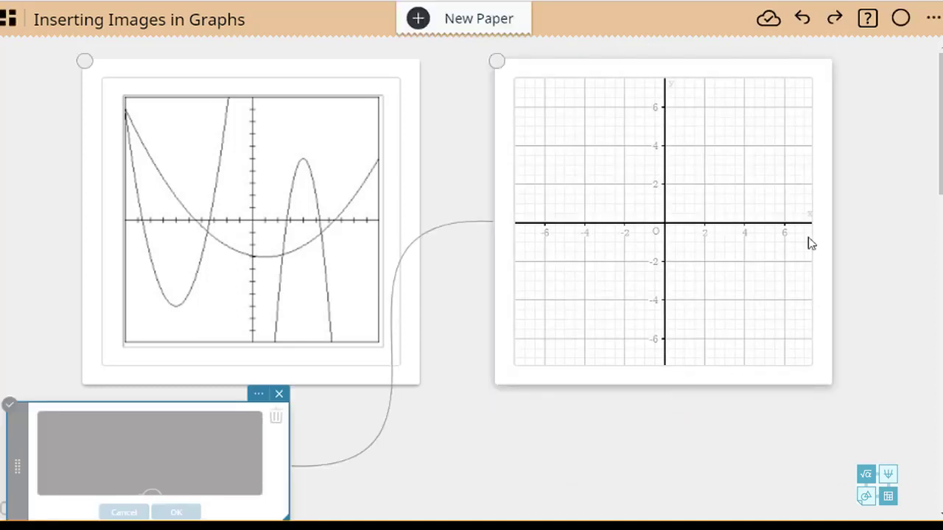
click(134, 468)
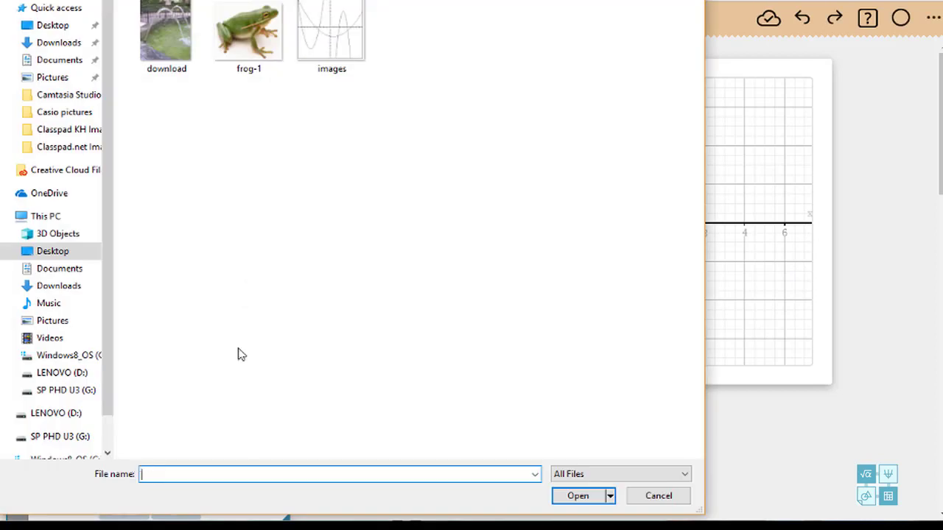
click(175, 44)
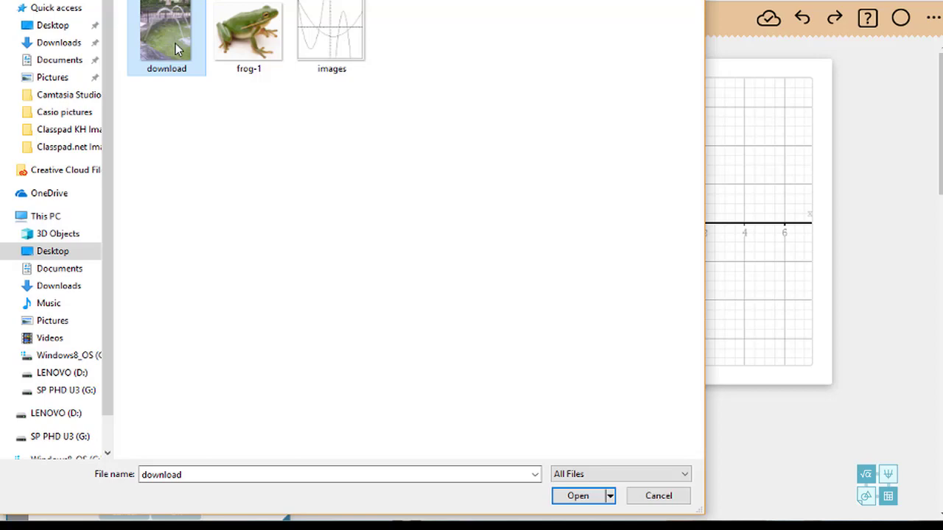
double_click(175, 48)
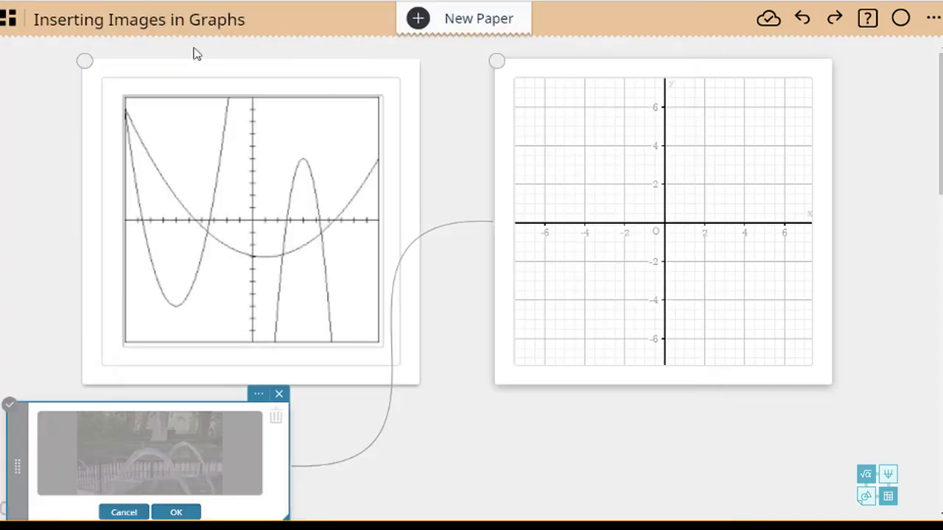
click(176, 512)
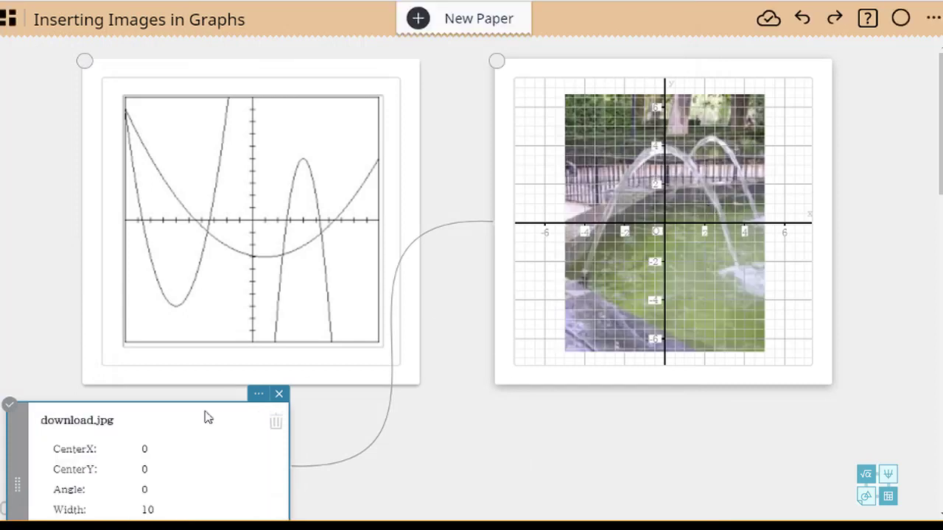
drag(165, 440, 368, 154)
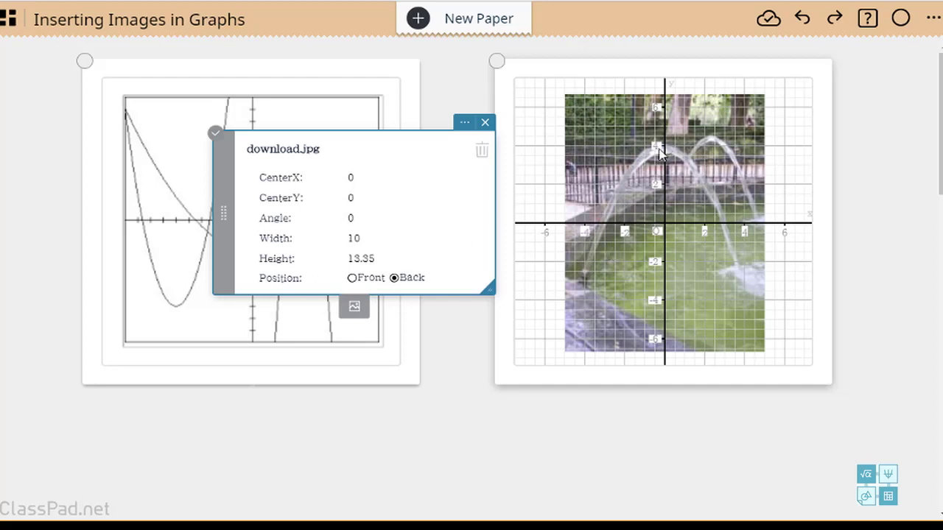
Step: Set the CenterY of download.jpg to 3
click(353, 197)
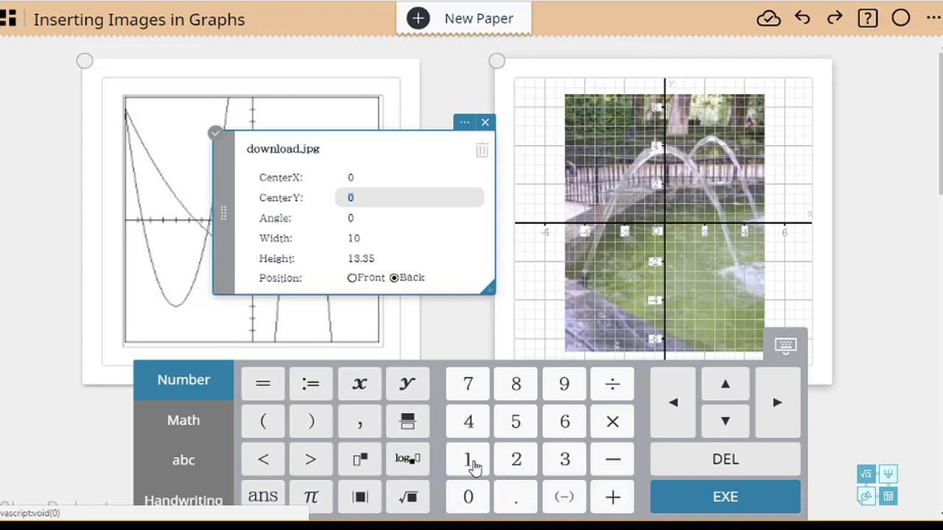
click(564, 459)
click(709, 504)
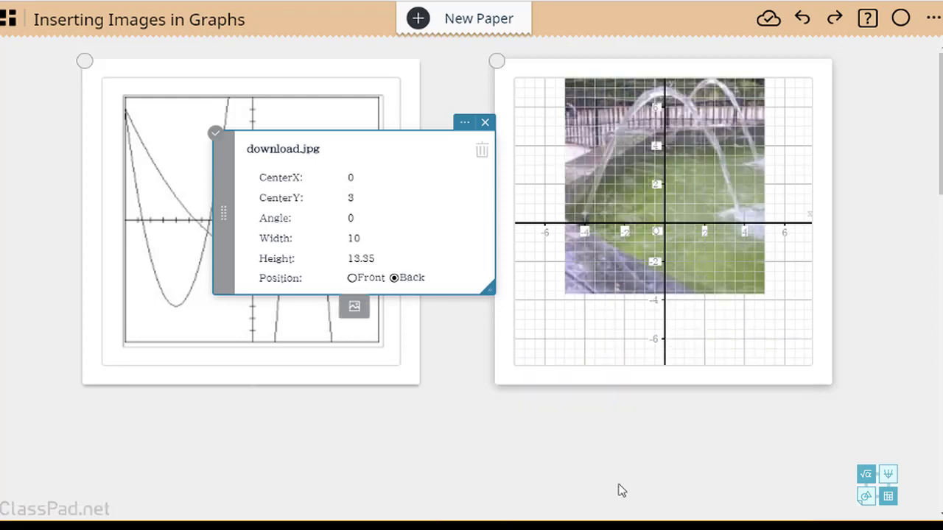
Step: Set the CenterY of download.jpg to 2.4
click(348, 199)
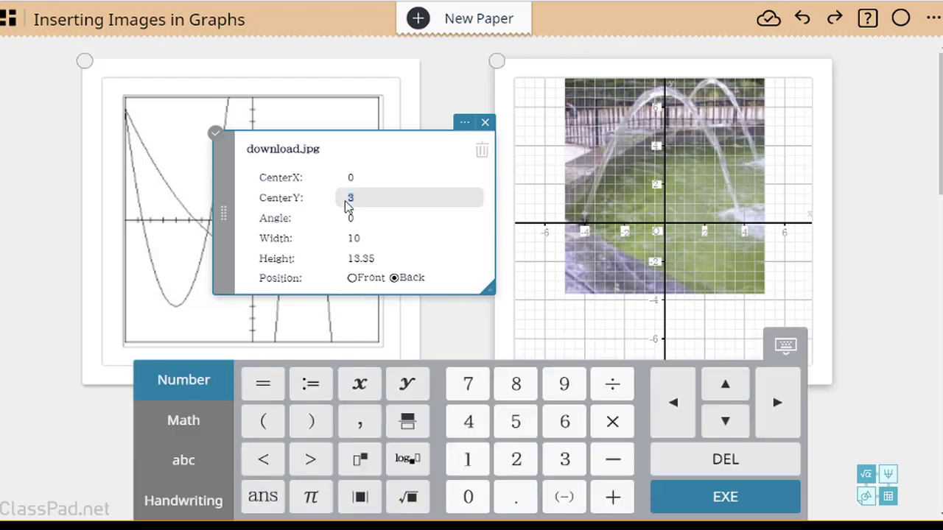
click(516, 459)
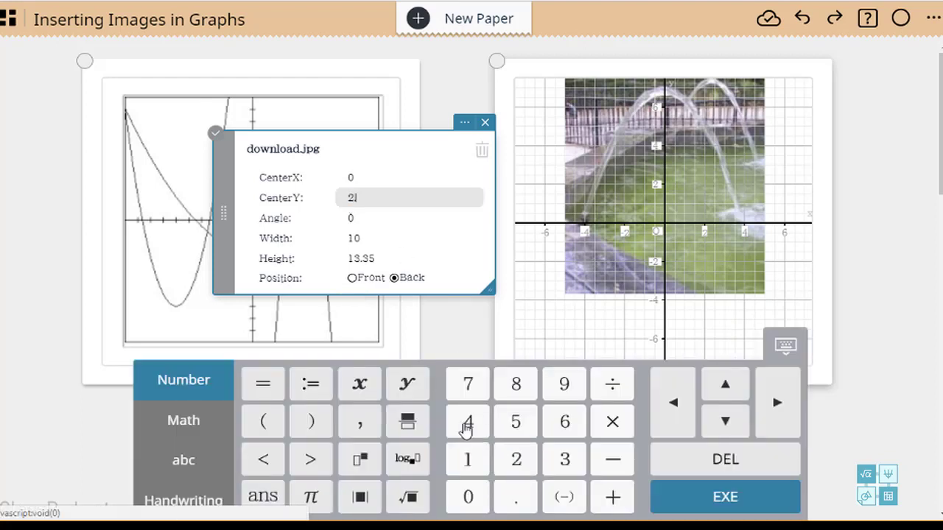
click(468, 423)
click(692, 500)
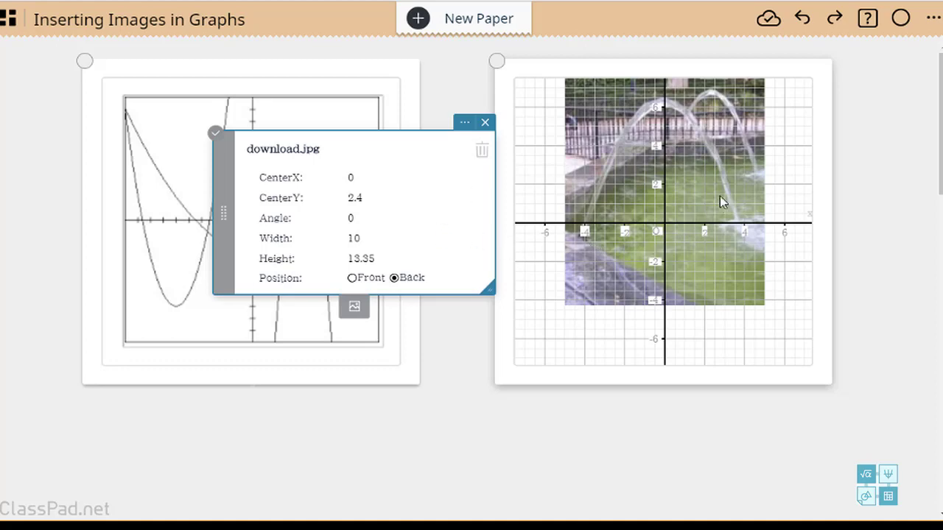
Step: Zoom and pan the fountain graph to a window of about -6.6 to 6.4 in x and -4.9 to 8.2 in y
click(695, 198)
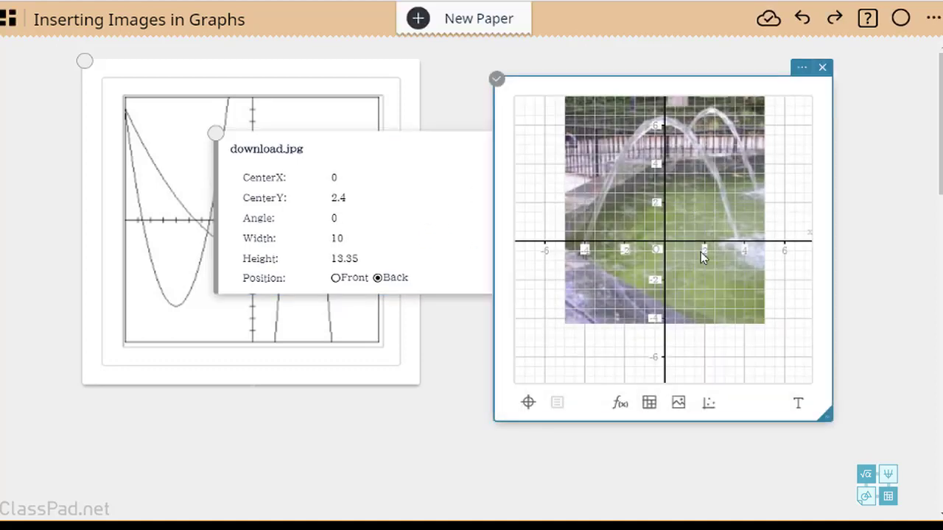
scroll(700, 252, up, 2)
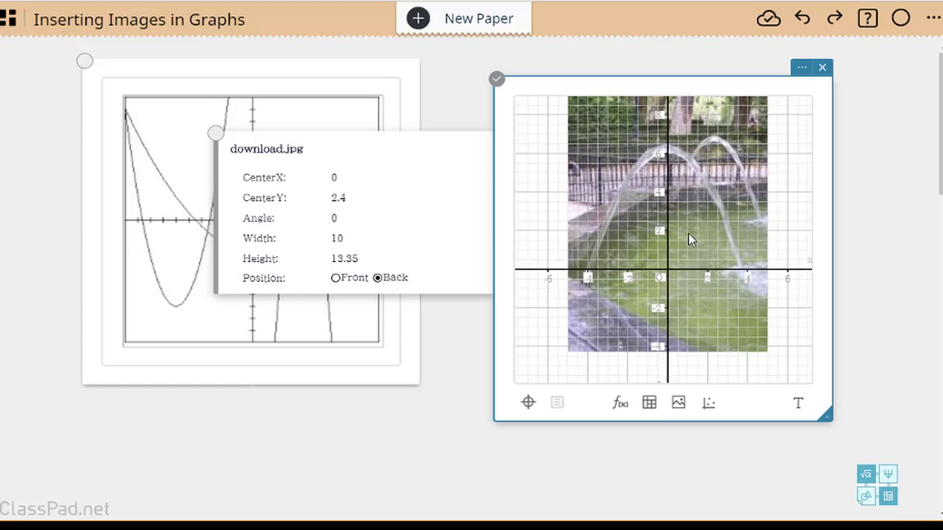
scroll(688, 246, up, 2)
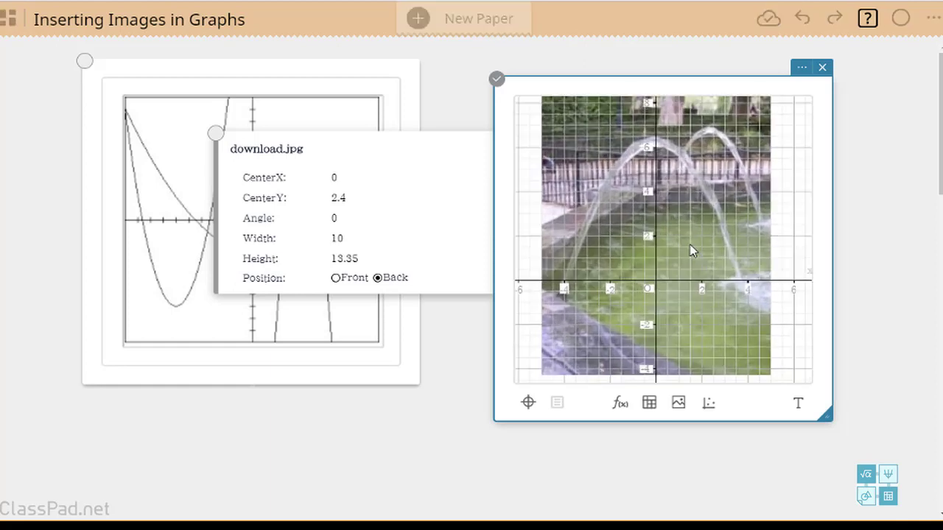
drag(714, 251, 725, 248)
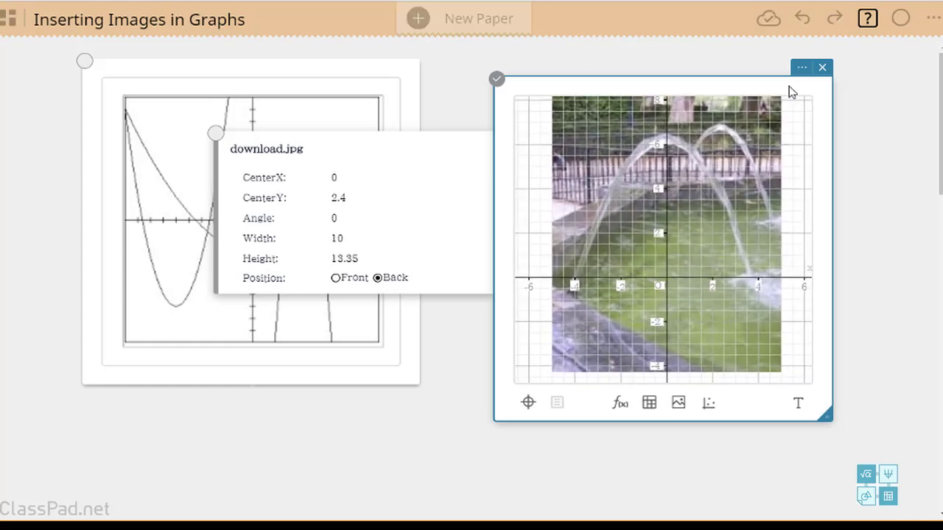
Step: Check the axes, grid and window settings of the fountain graph, then keep that graph selected
click(801, 67)
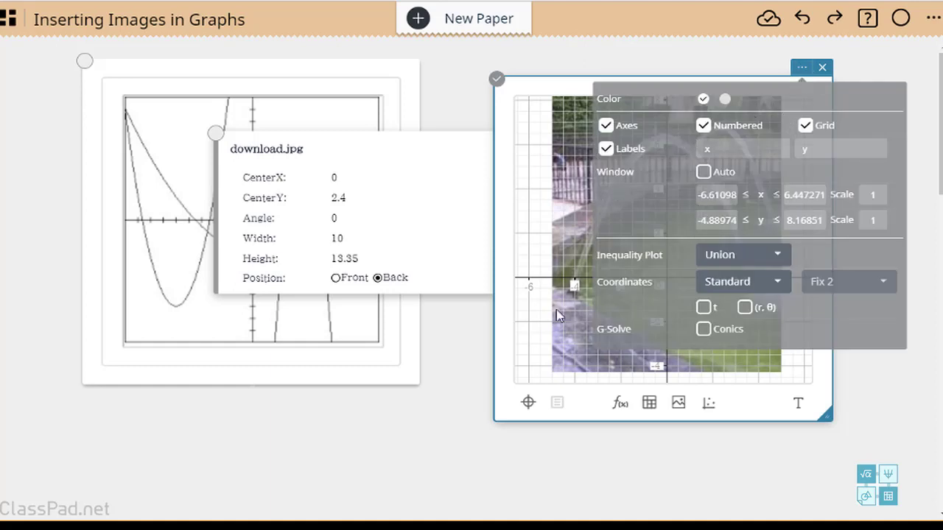
click(477, 369)
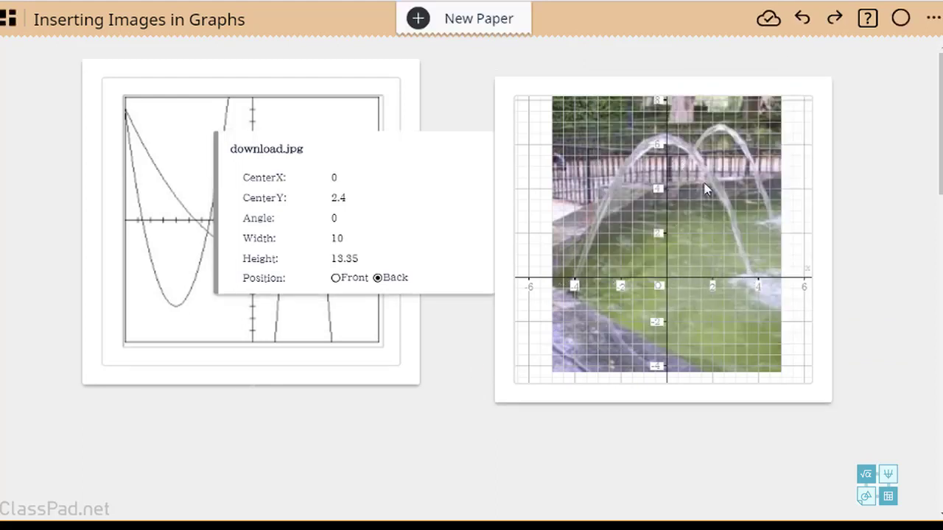
click(646, 358)
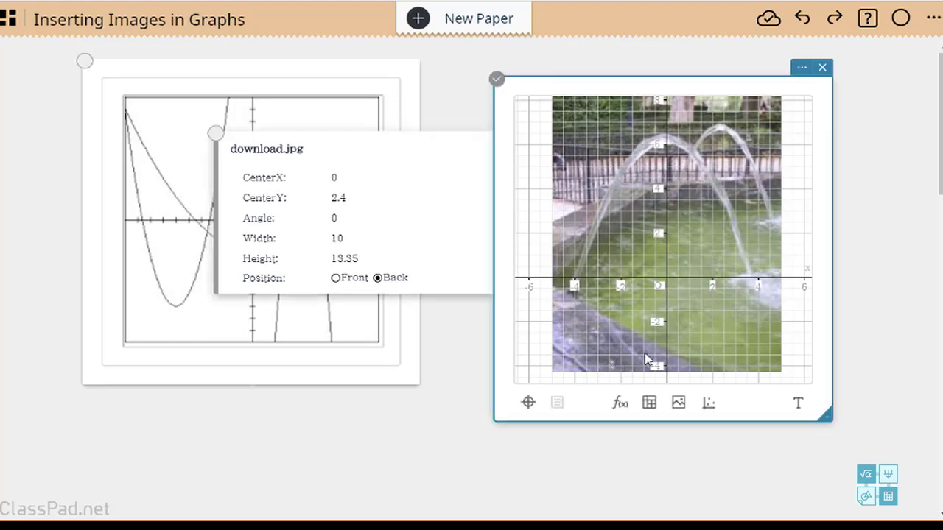
click(620, 405)
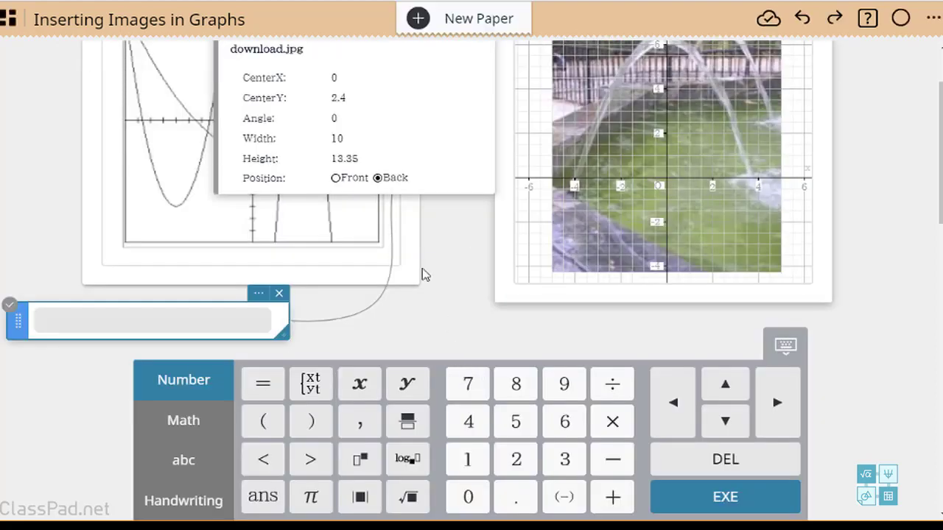
click(711, 289)
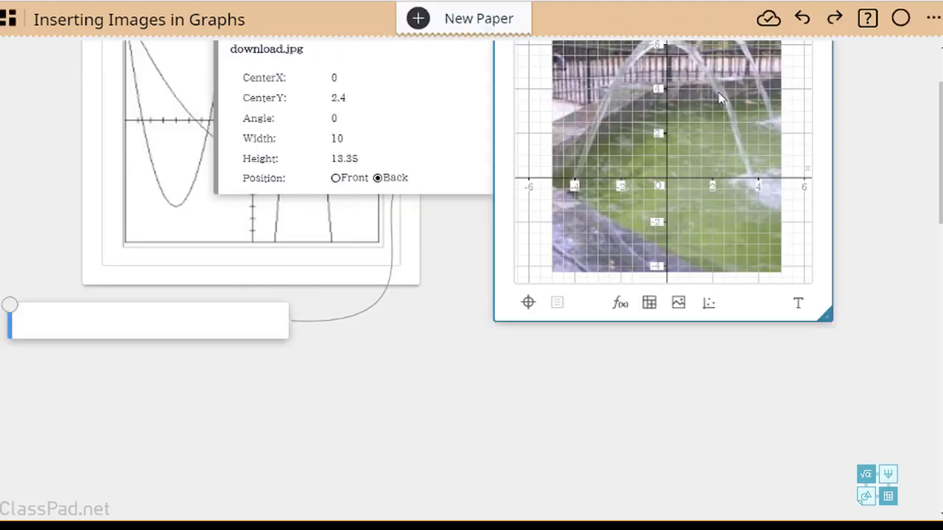
scroll(904, 207, up, 1)
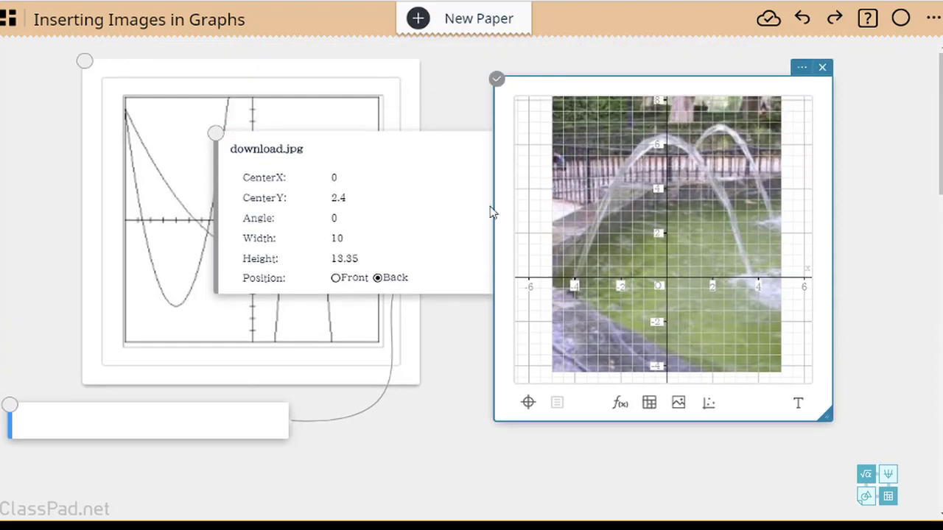
click(216, 430)
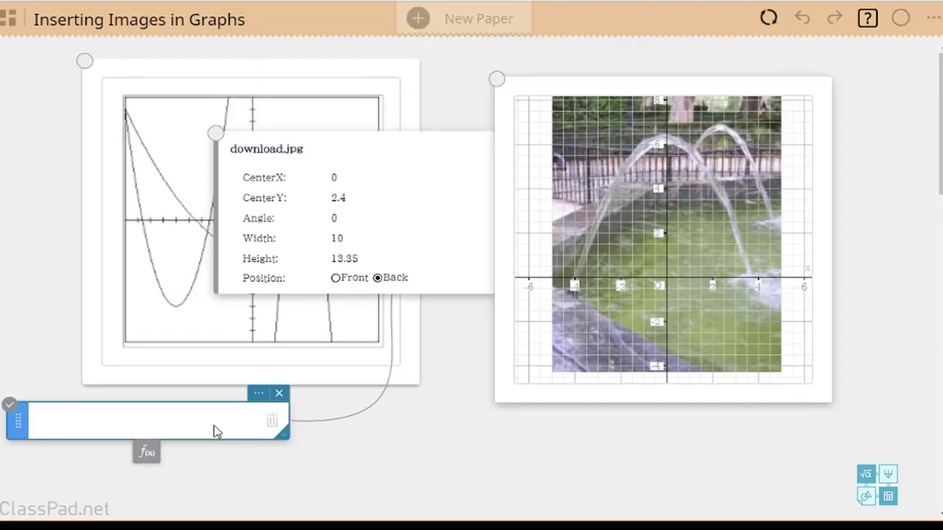
click(279, 393)
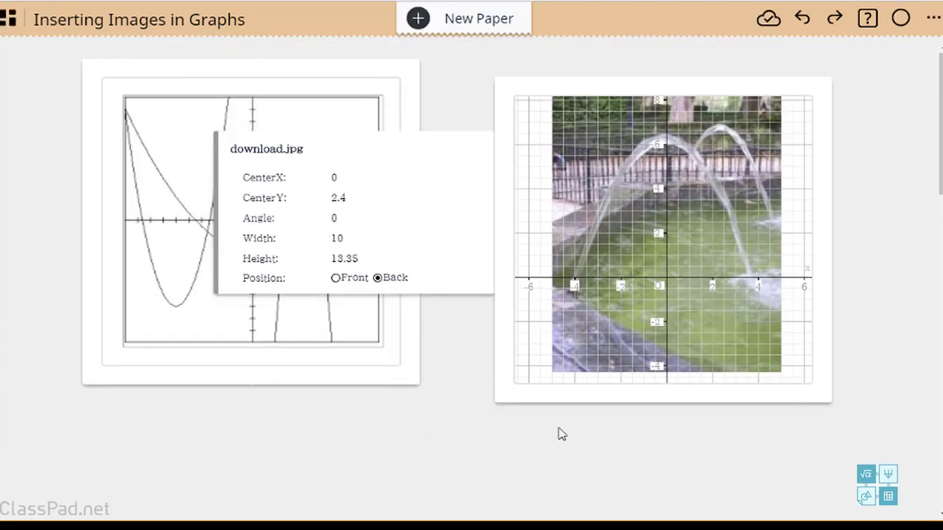
Step: Move the download.jpg settings note behind the fountain graph and bring that graph to the front
click(507, 228)
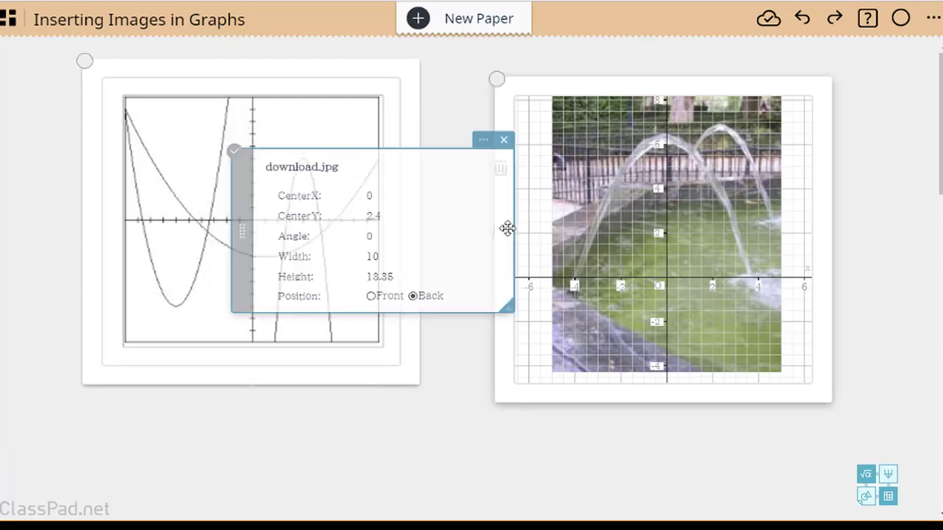
drag(507, 228, 723, 253)
click(535, 150)
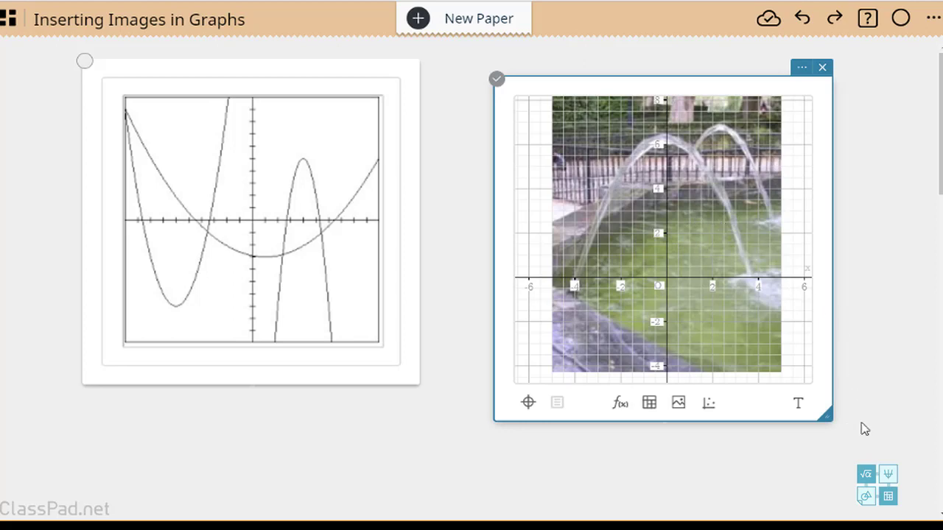
Step: Create a new blank graph in the empty area further down the paper and align it beneath the parabola picture graph
scroll(865, 431, down, 3)
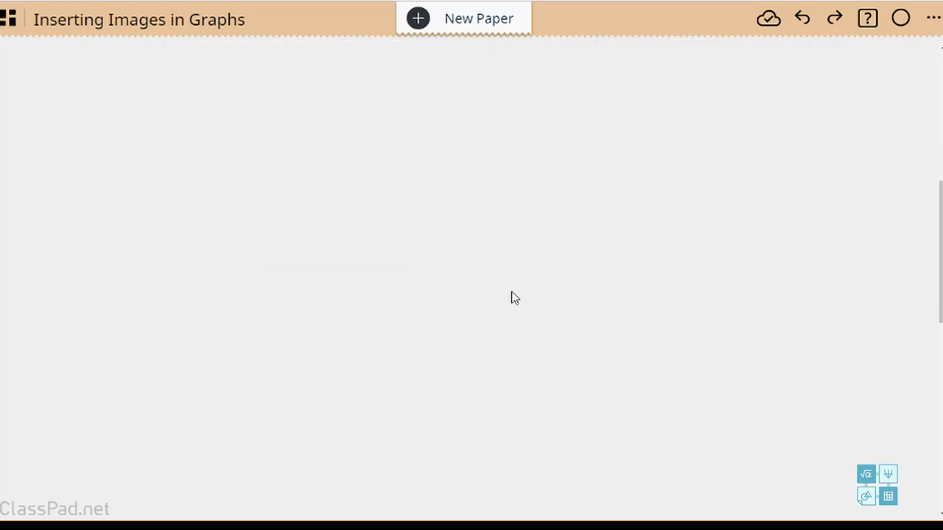
scroll(503, 294, up, 1)
scroll(506, 296, up, 1)
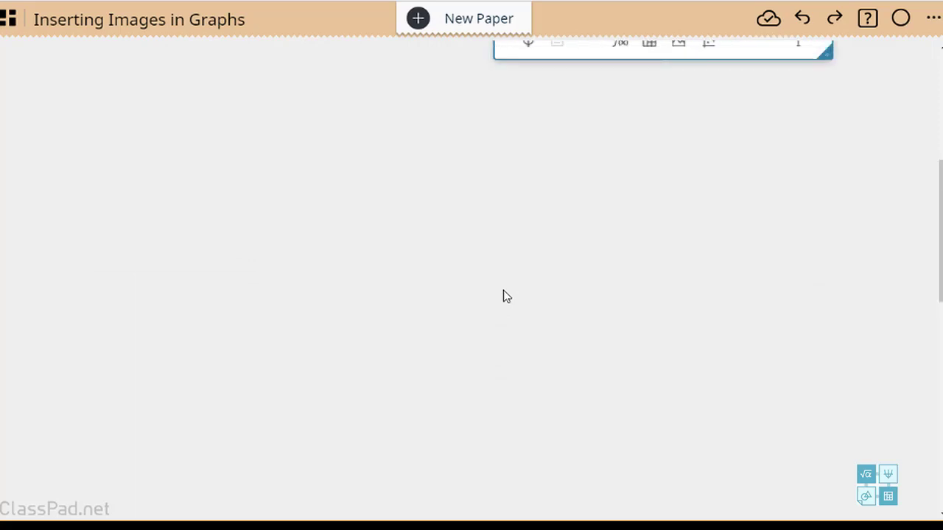
click(193, 184)
click(234, 169)
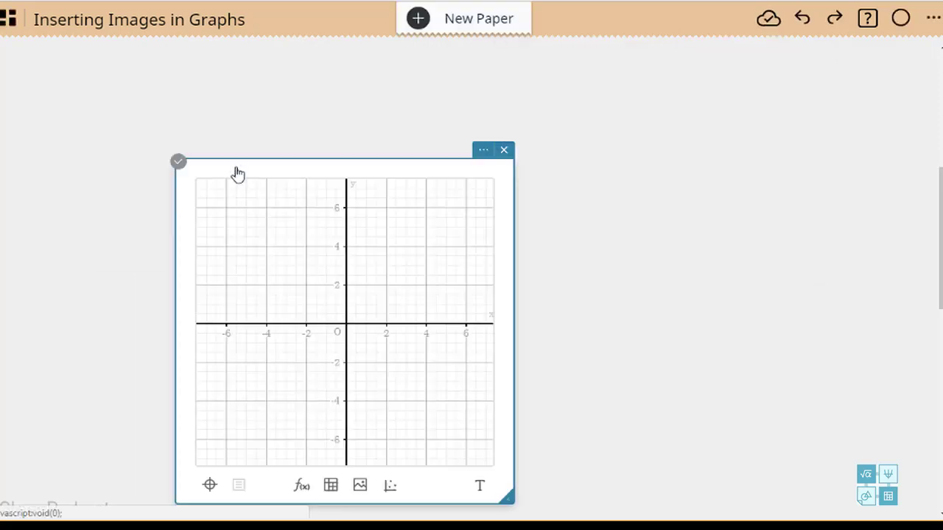
drag(402, 174, 299, 69)
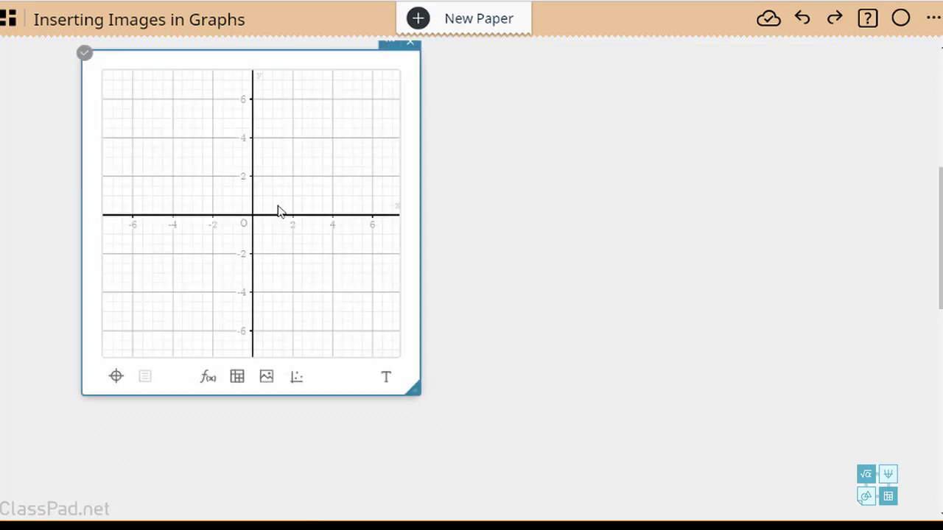
Step: Add the equation x = a to the new graph so that it gets a slider for a
click(517, 195)
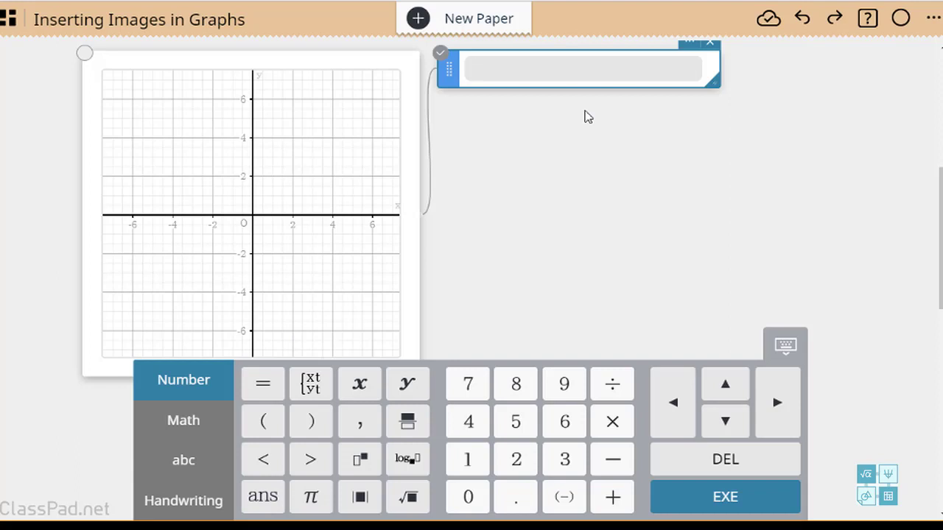
text(x)
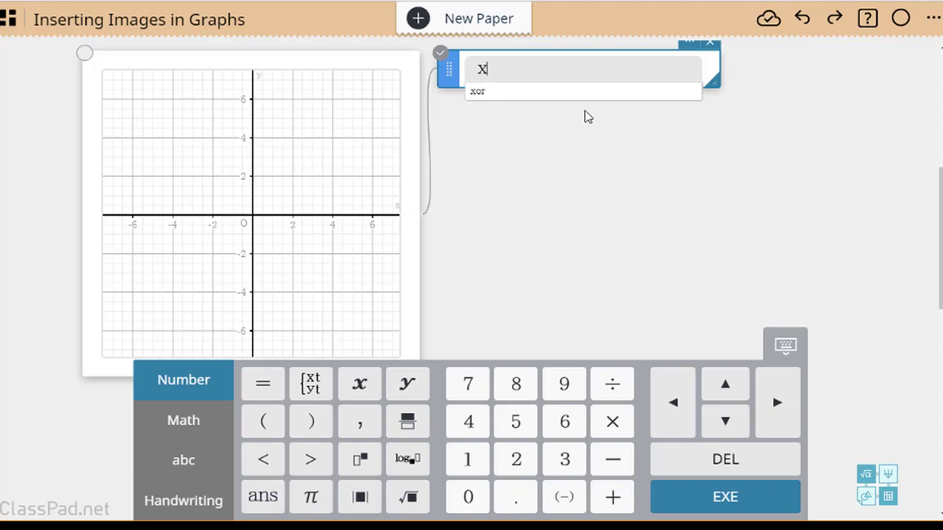
text(=a)
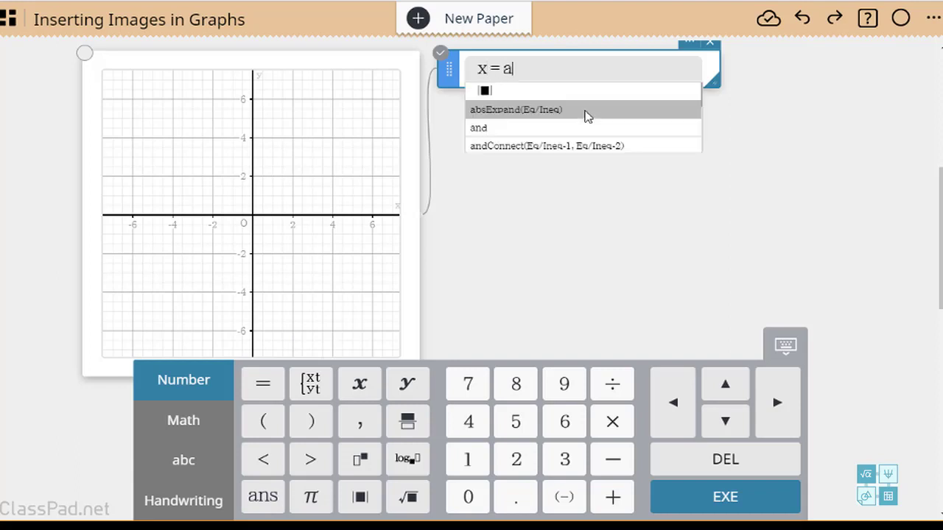
key(Return)
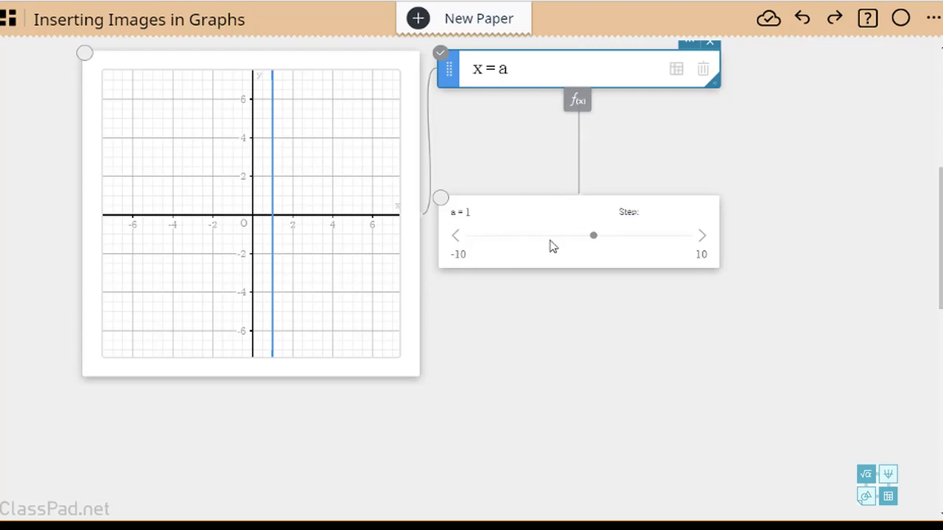
Step: Hide the plotted line of x = a, and move its note below the graph and the slider for a further down
click(448, 71)
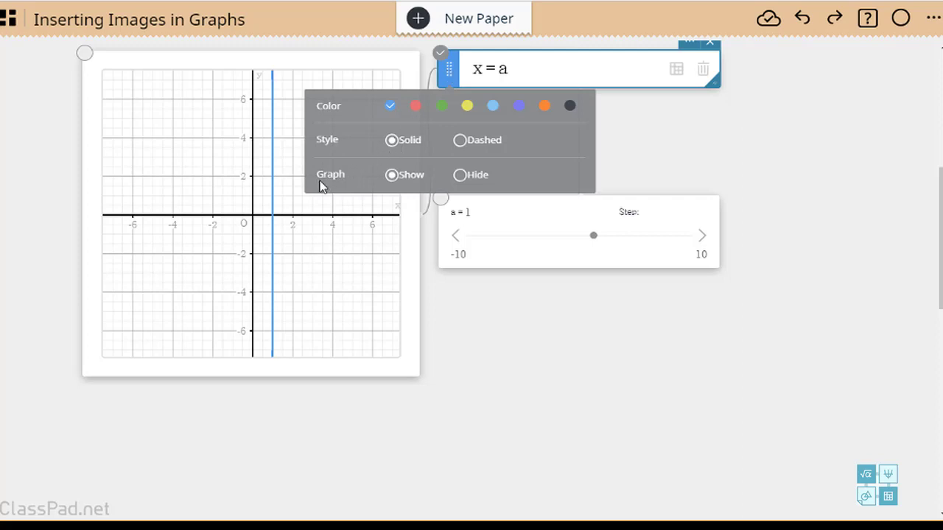
click(460, 176)
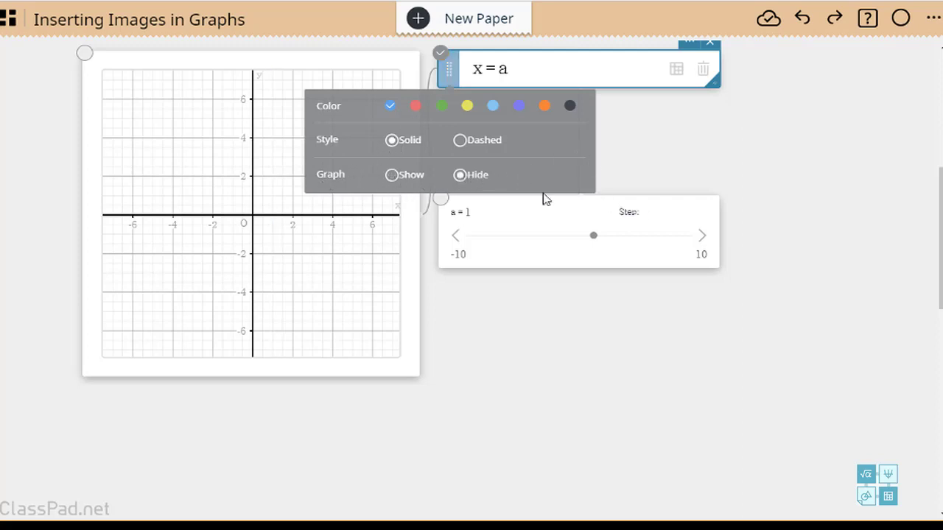
drag(447, 68, 75, 488)
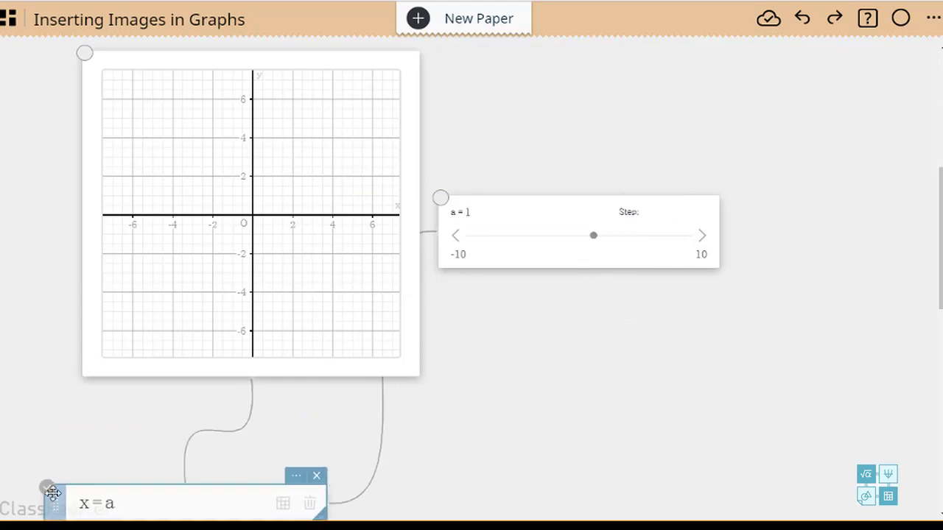
drag(547, 226, 556, 297)
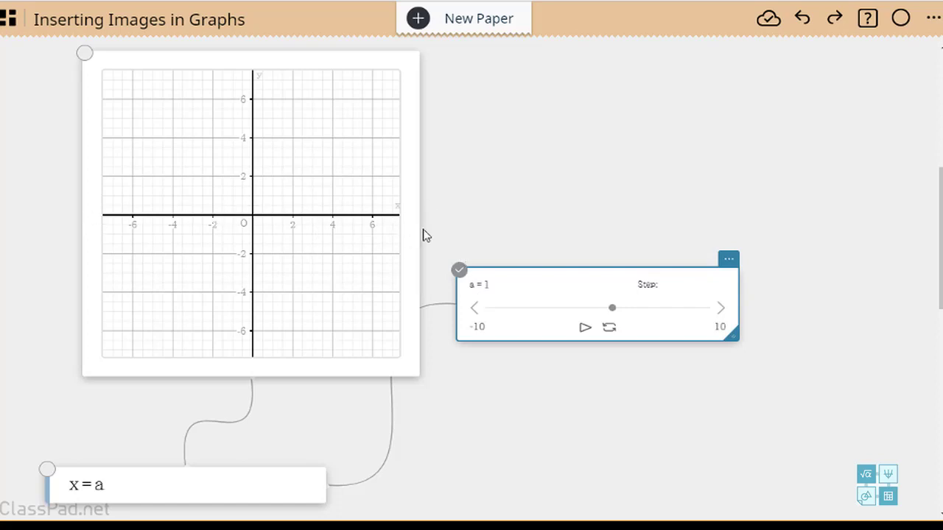
Step: Insert the picture frog-1.jpg into the new graph
click(221, 298)
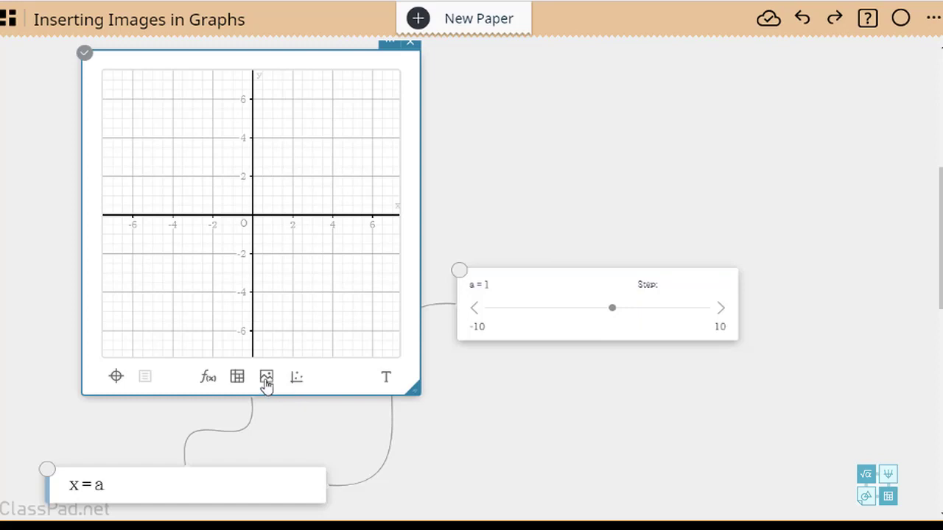
click(266, 378)
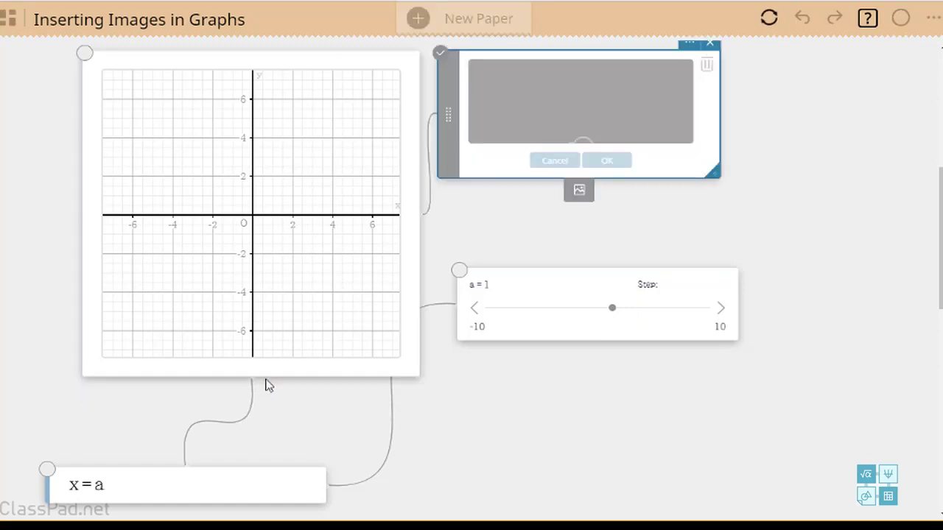
click(588, 108)
double_click(259, 38)
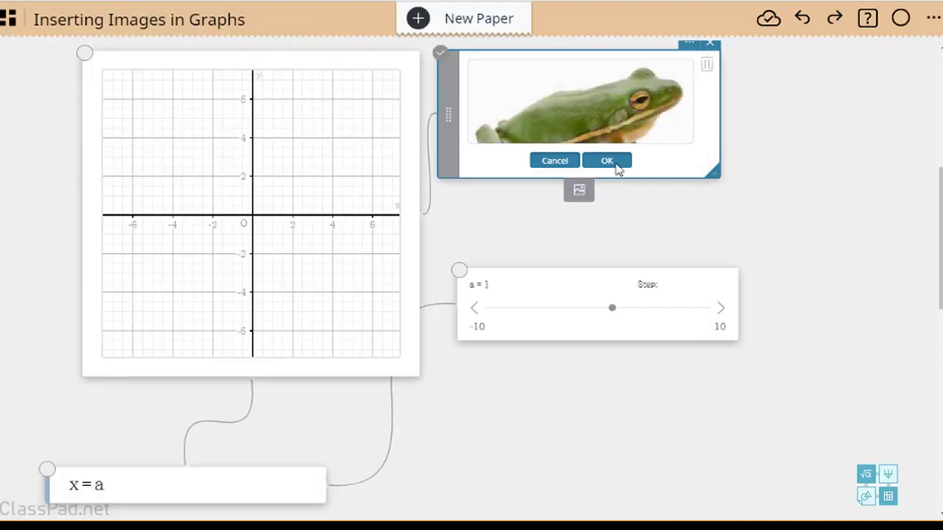
click(619, 167)
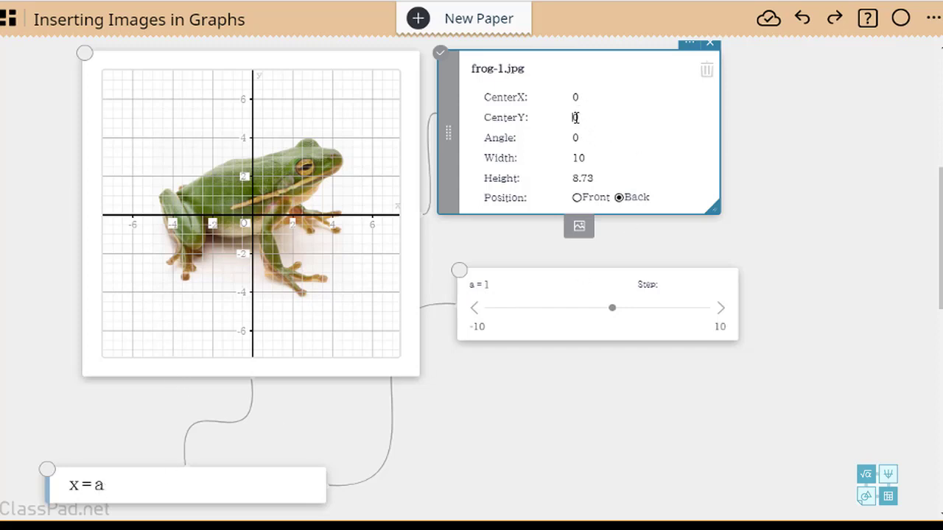
Step: Set the CenterX of frog-1.jpg to the slider variable a
click(576, 117)
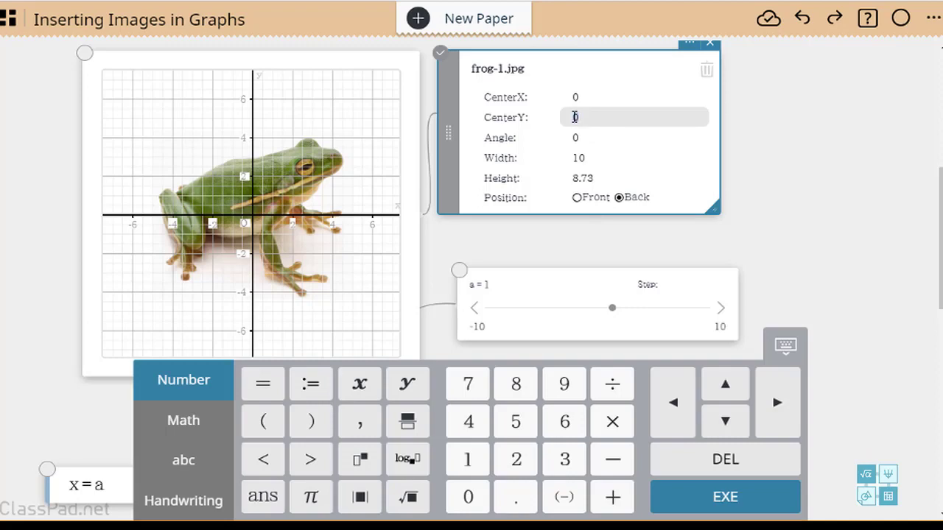
click(581, 98)
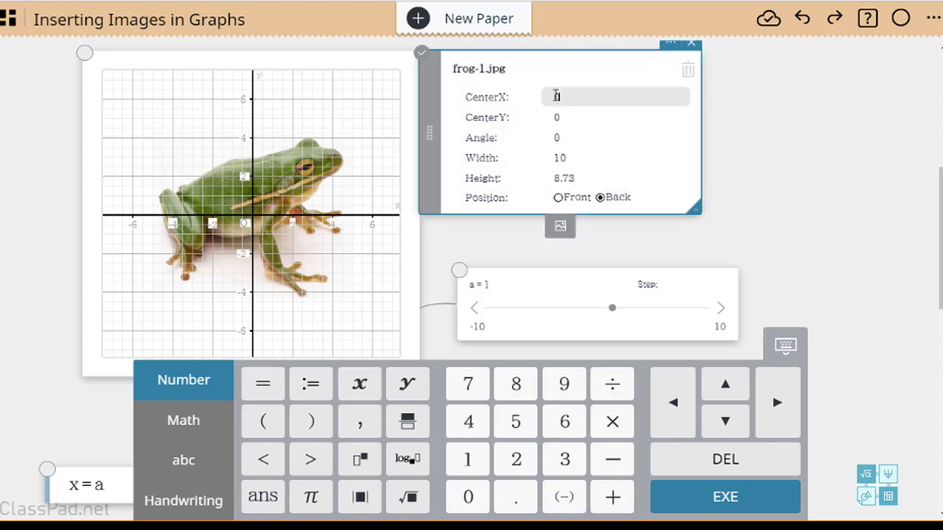
double_click(556, 97)
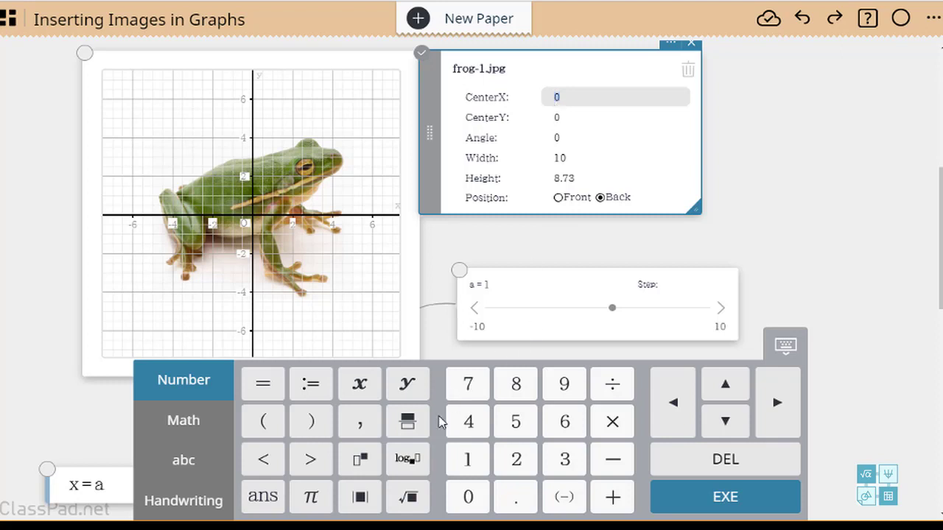
click(183, 460)
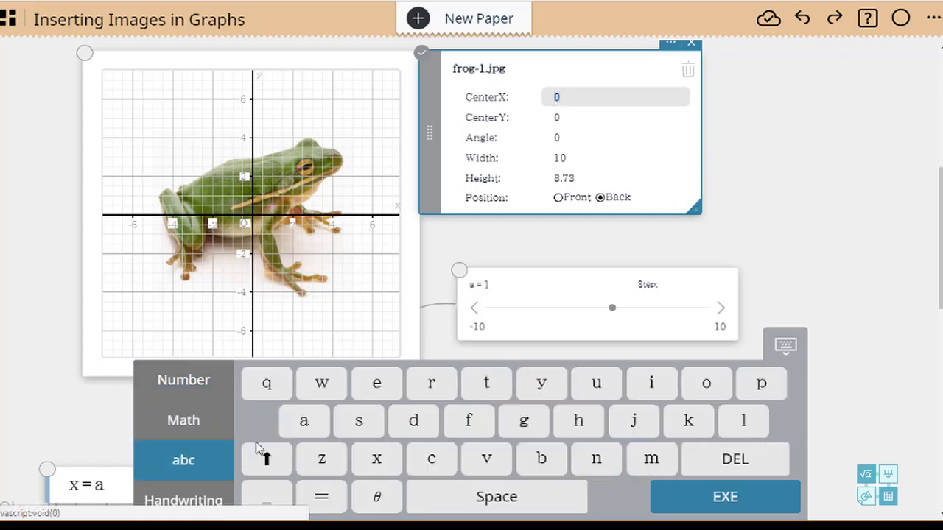
click(304, 421)
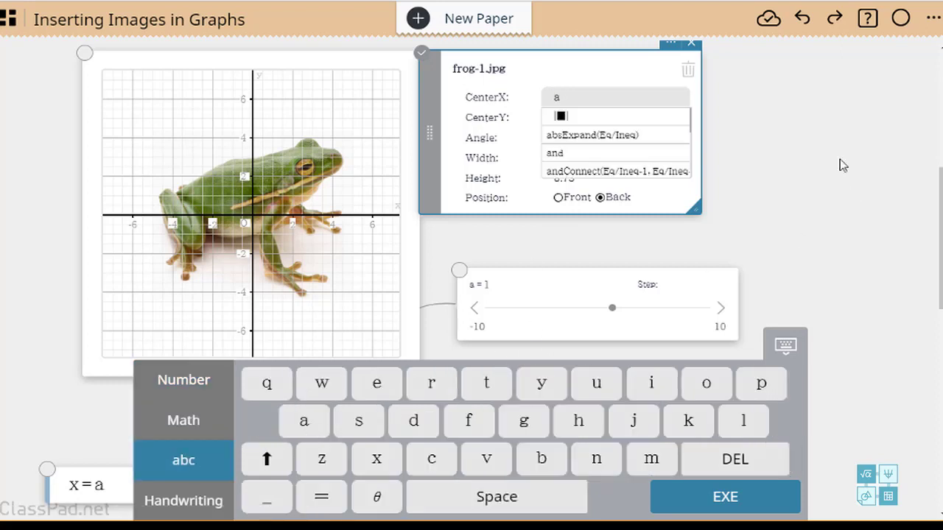
click(844, 165)
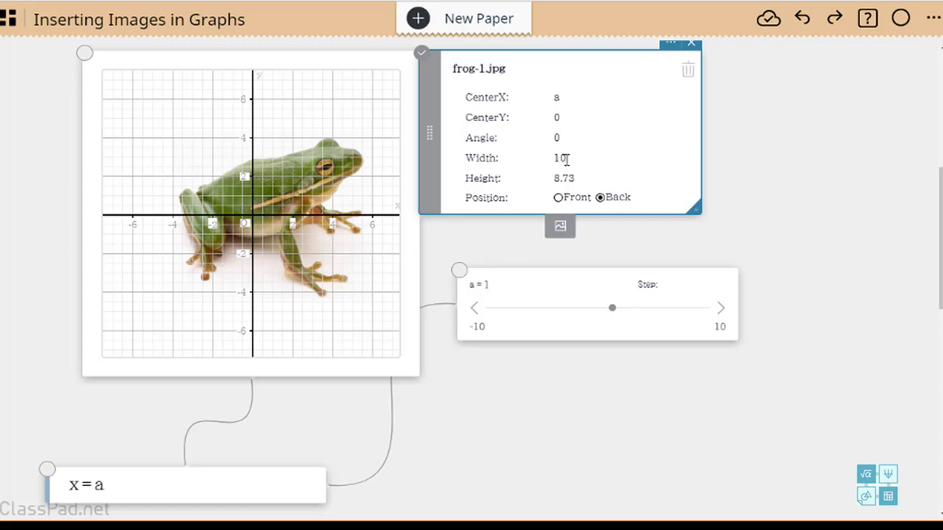
Step: Set the Width of frog-1.jpg to 2
drag(567, 158, 557, 162)
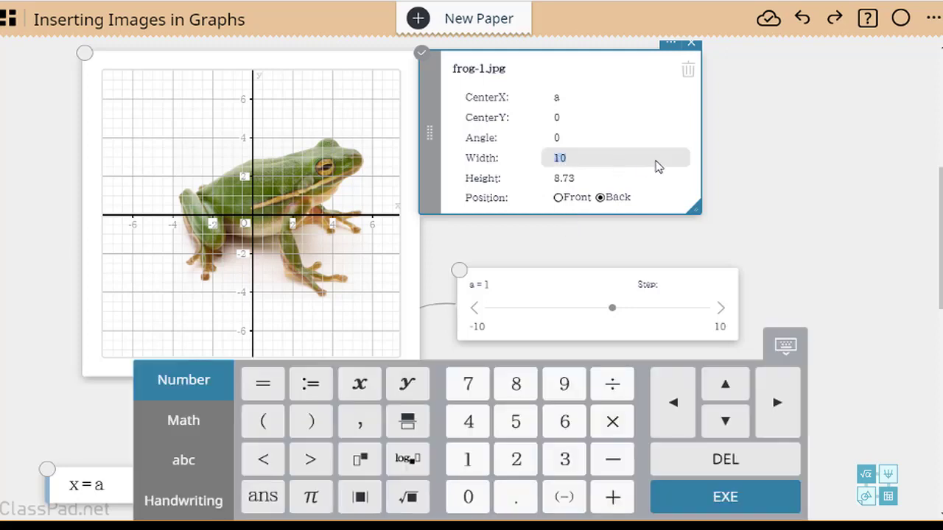
click(515, 164)
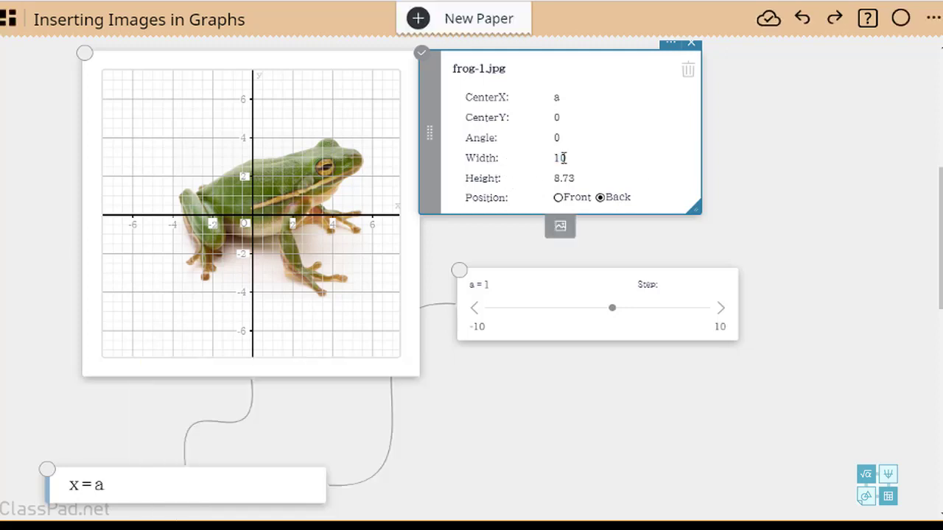
click(561, 157)
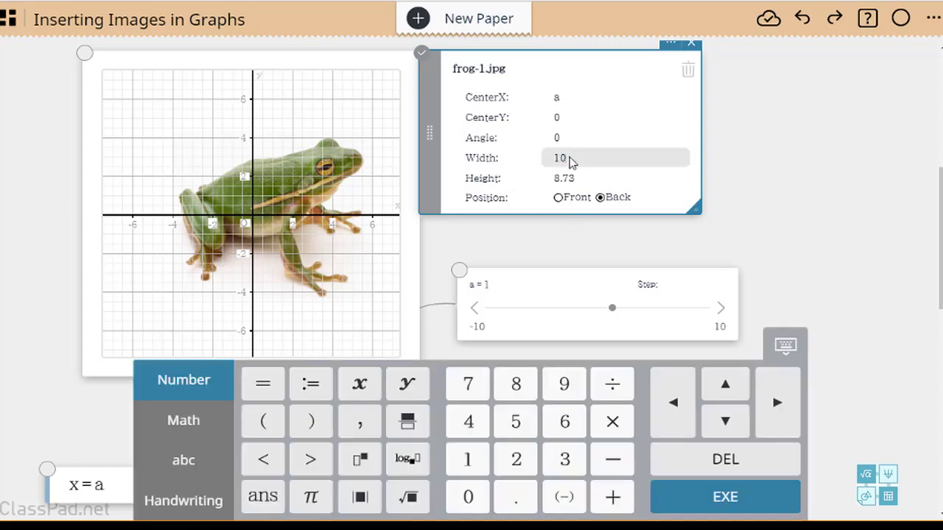
key(BackSpace)
key(BackSpace)
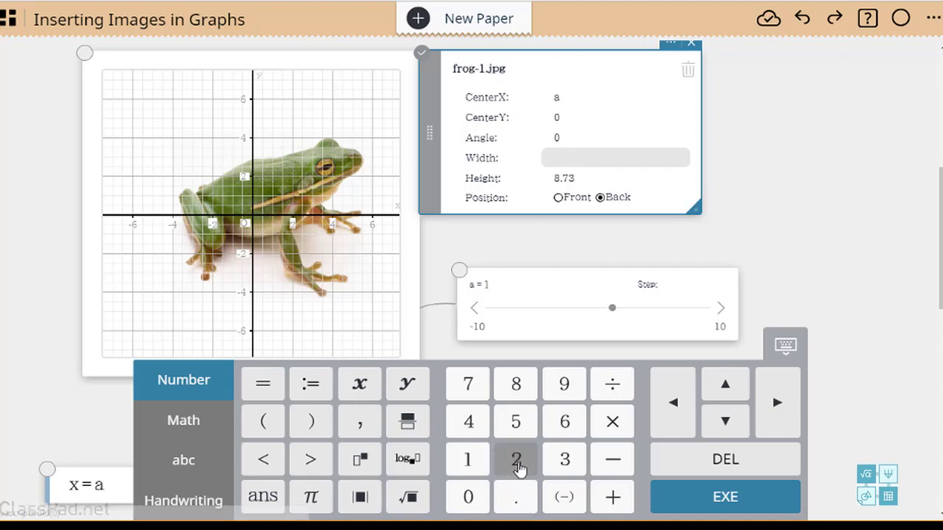
click(518, 467)
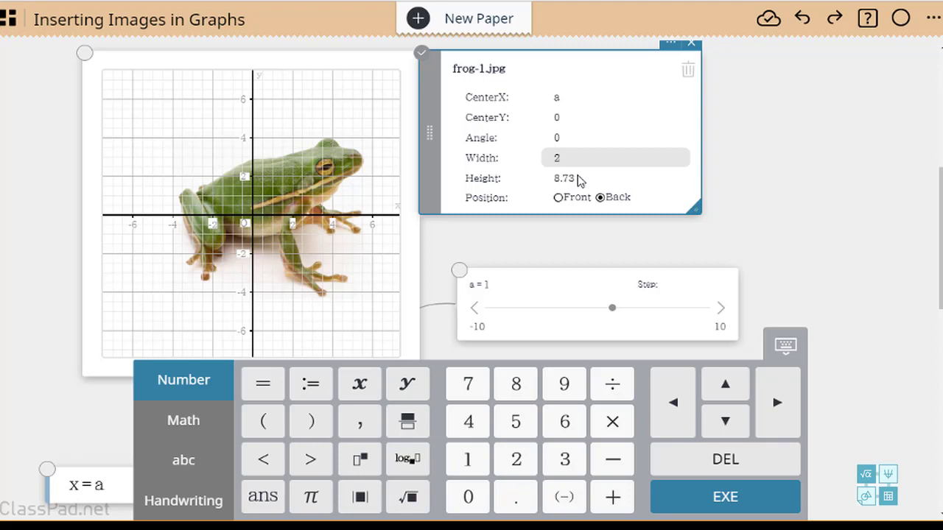
Step: Set the Height of frog-1.jpg to 1.76
click(577, 178)
drag(577, 182, 561, 179)
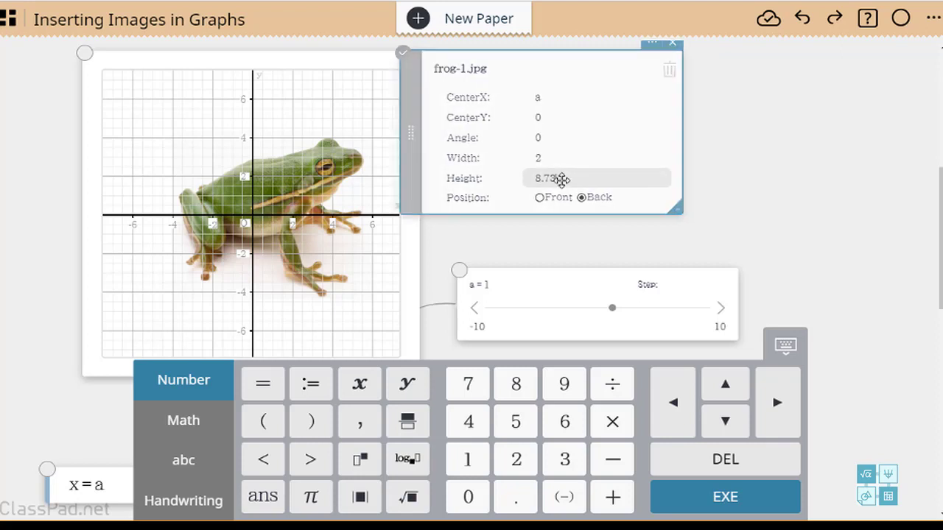
click(561, 179)
key(BackSpace)
key(BackSpace)
key(BackSpace)
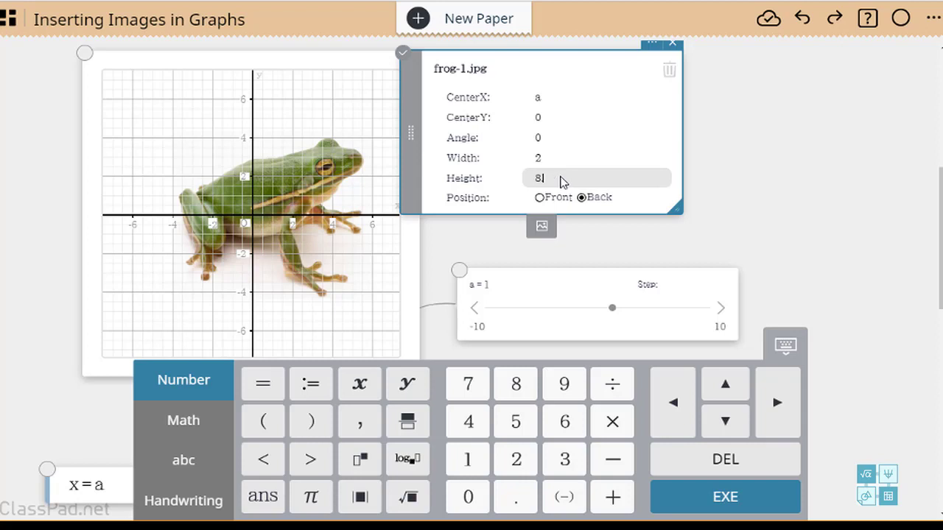
key(BackSpace)
text(1.76)
click(796, 192)
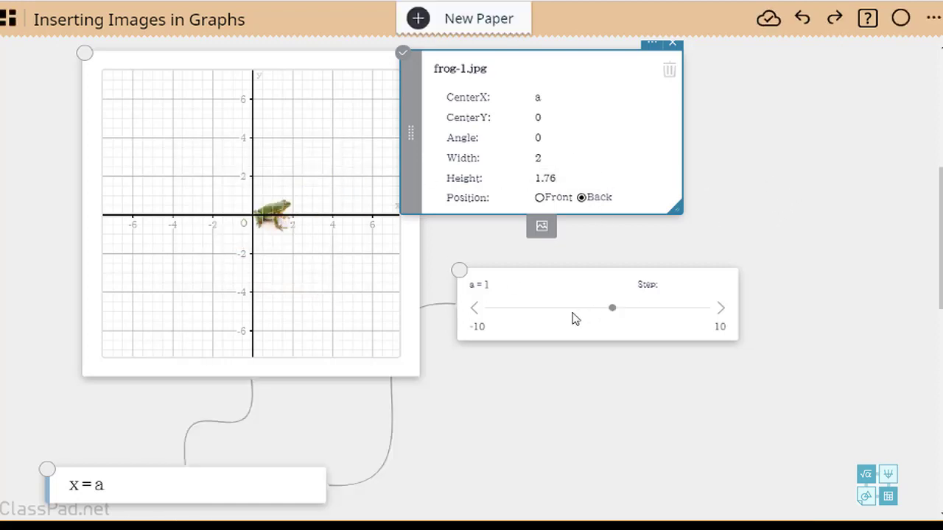
Step: Animate the slider for a to move the frog horizontally, and stop it at about a = 2.2
click(585, 323)
click(587, 326)
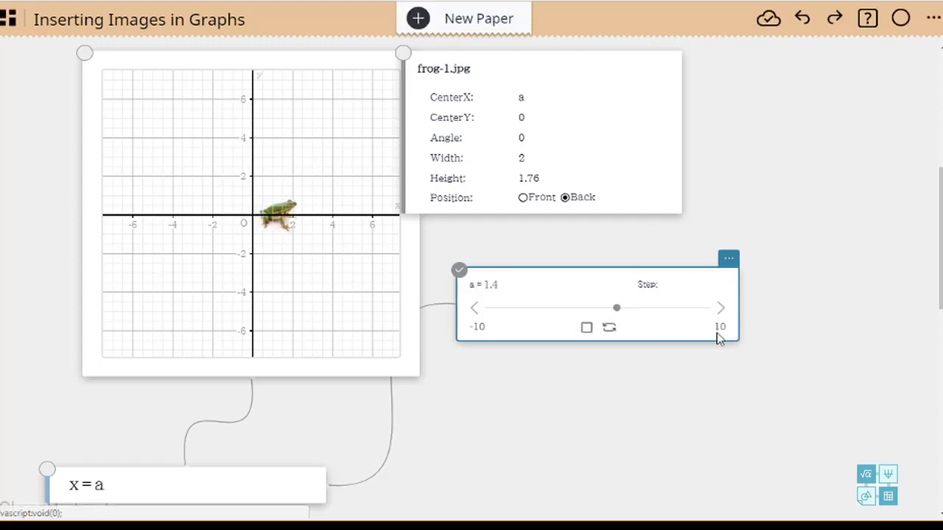
click(587, 329)
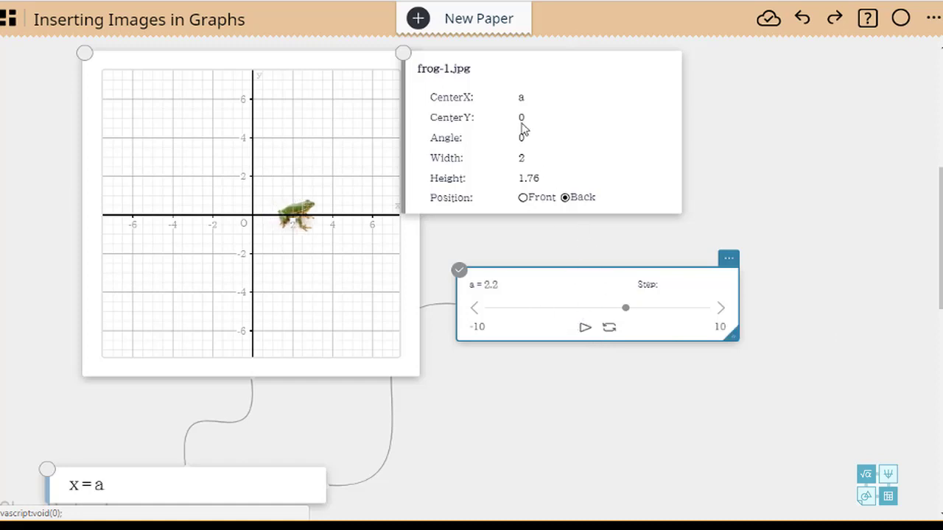
Step: Set the CenterY of frog-1.jpg to 1
click(526, 123)
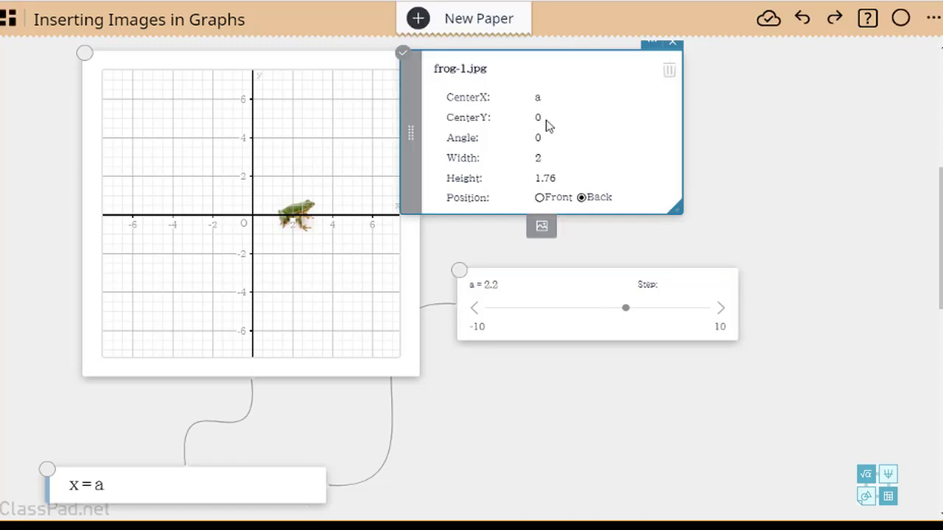
click(539, 117)
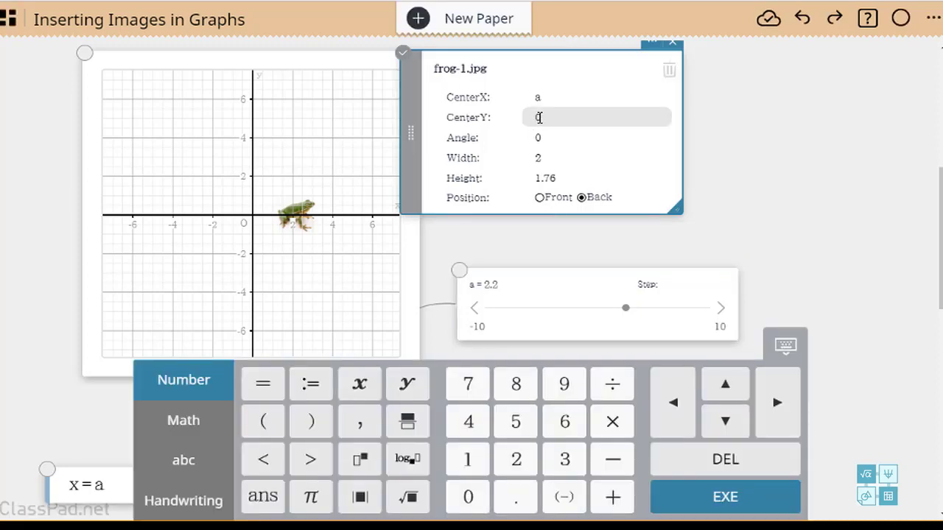
key(BackSpace)
click(466, 458)
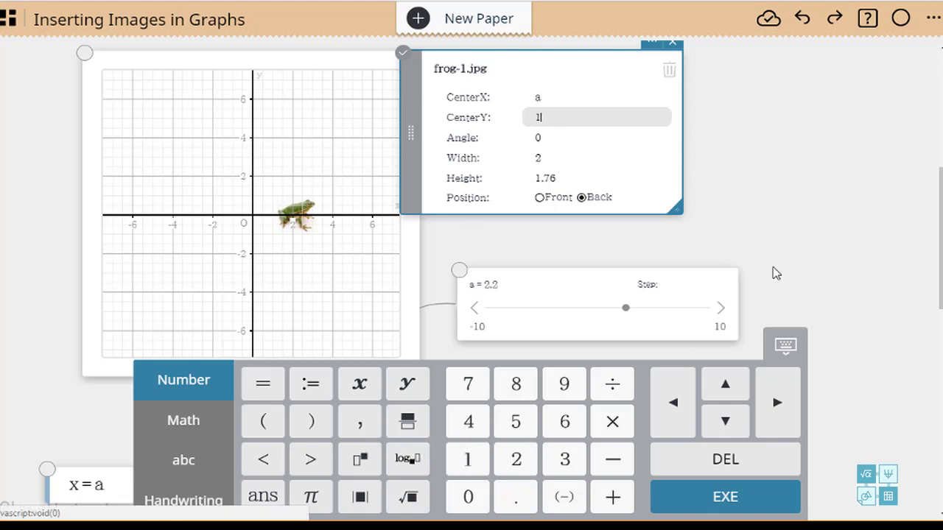
click(816, 246)
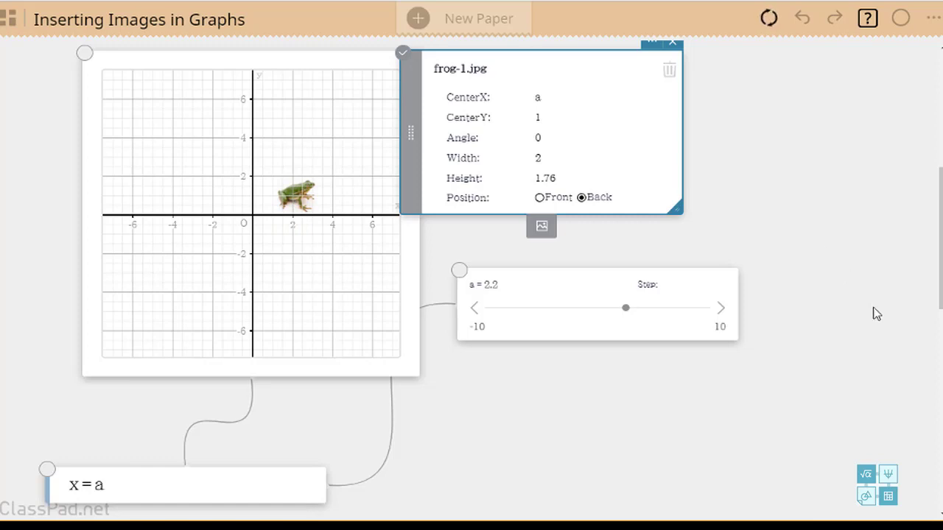